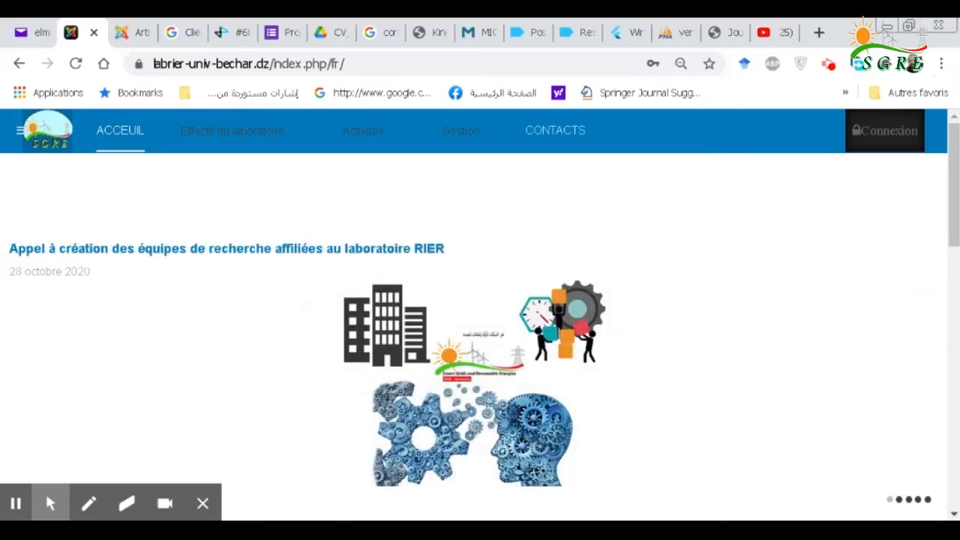
Open the laboratory's Composante humaine page and review the researcher, doctoral student and support staff lists
{"action": "mouse_move", "coordinate": [208, 150]}
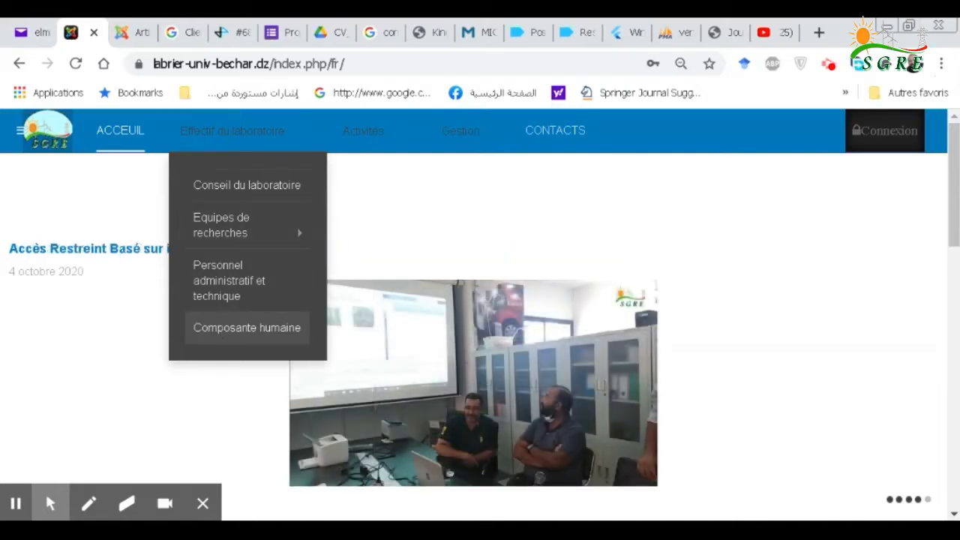
{"action": "left_click", "coordinate": [224, 330]}
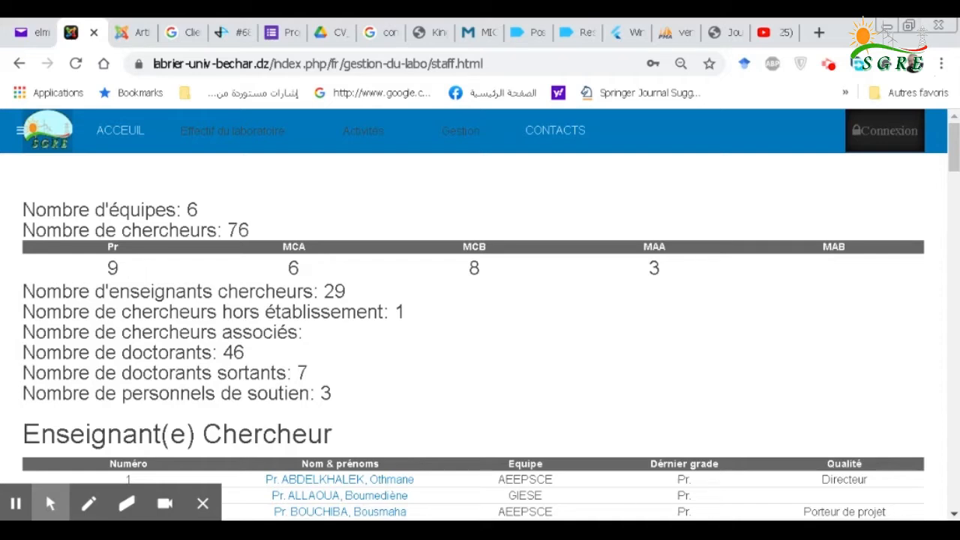
{"action": "scroll", "coordinate": [9, 311], "scroll_direction": "down", "scroll_amount": 2}
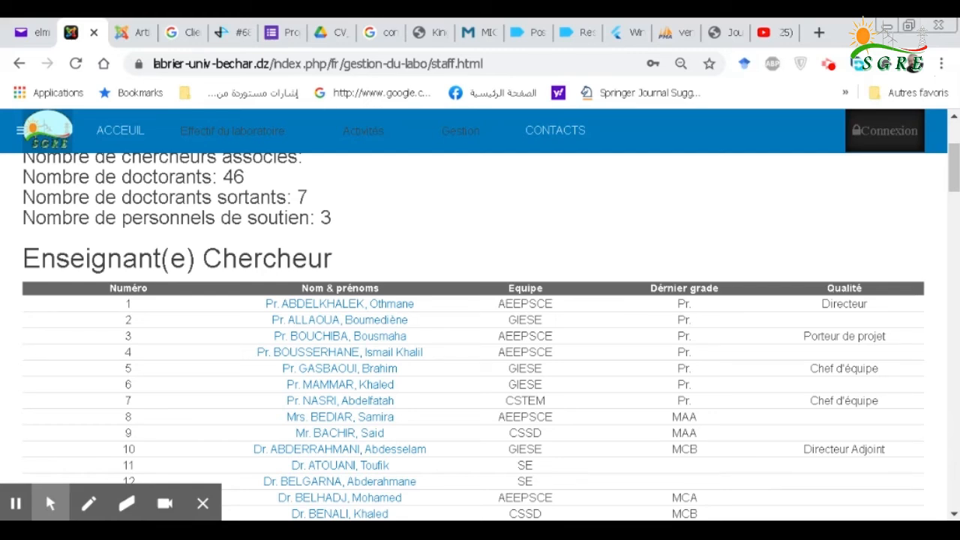
{"action": "scroll", "coordinate": [6, 315], "scroll_direction": "down", "scroll_amount": 6}
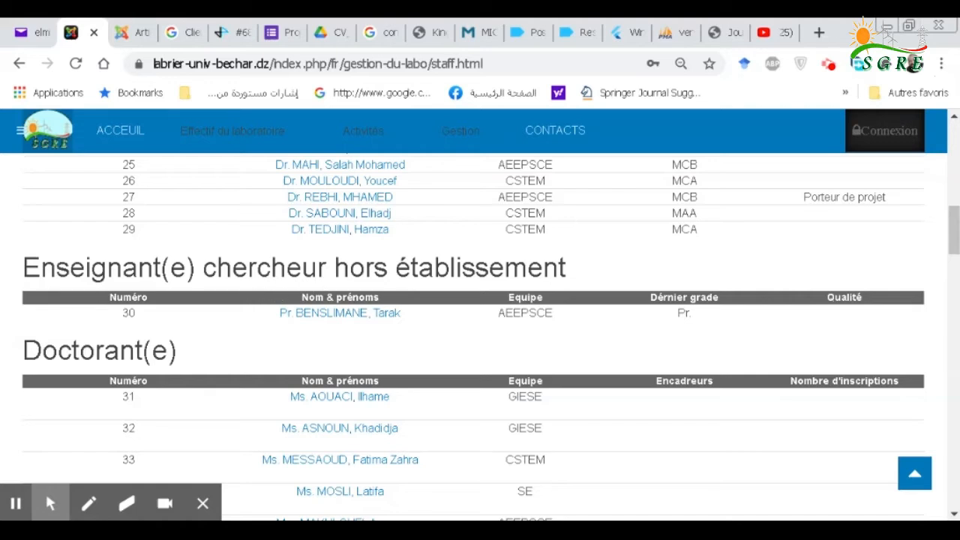
{"action": "scroll", "coordinate": [5, 337], "scroll_direction": "down", "scroll_amount": 2}
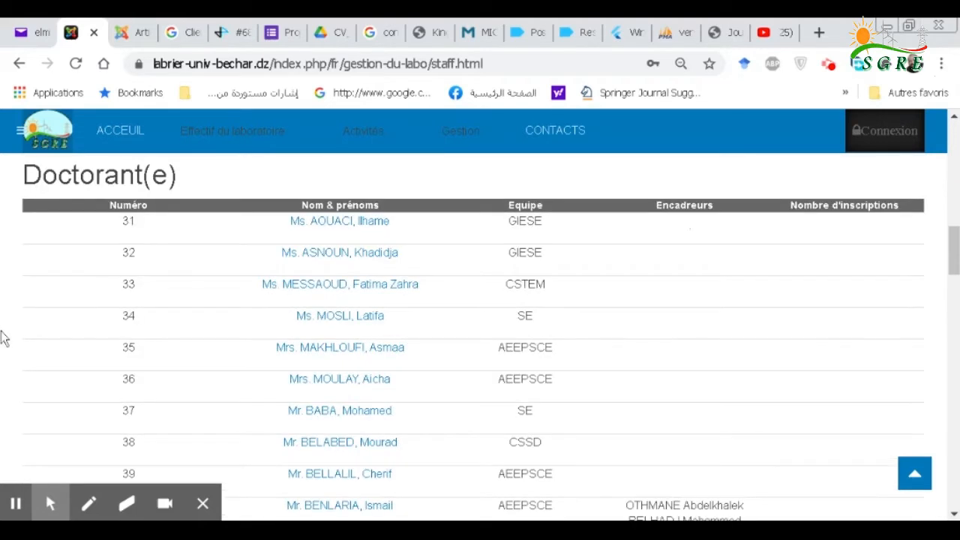
{"action": "scroll", "coordinate": [252, 353], "scroll_direction": "down", "scroll_amount": 1}
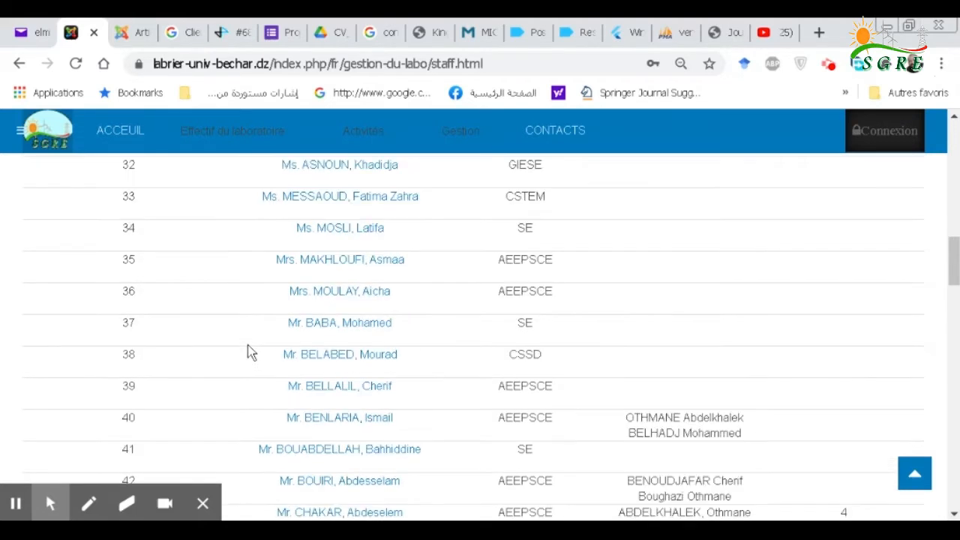
{"action": "scroll", "coordinate": [251, 352], "scroll_direction": "down", "scroll_amount": 5}
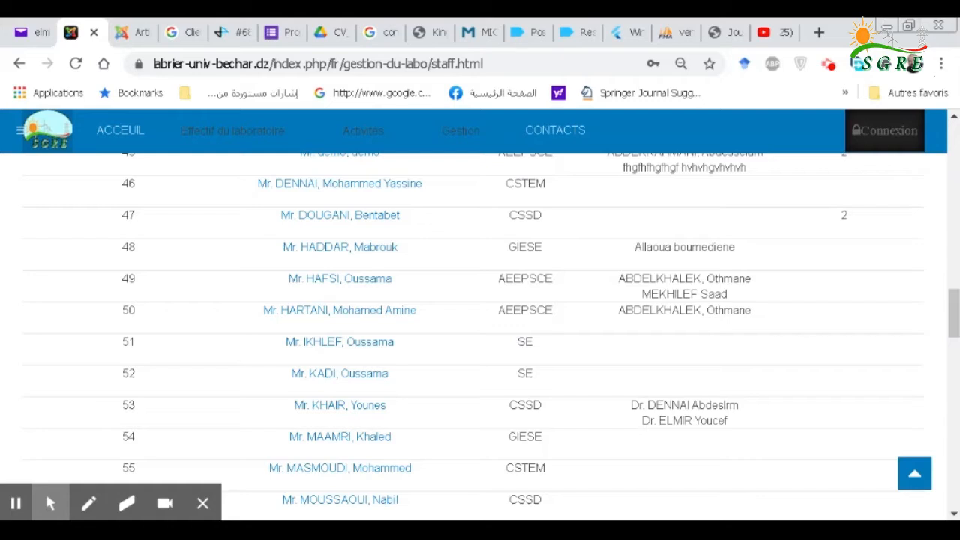
{"action": "scroll", "coordinate": [251, 351], "scroll_direction": "down", "scroll_amount": 3}
{"action": "scroll", "coordinate": [252, 351], "scroll_direction": "up", "scroll_amount": 1}
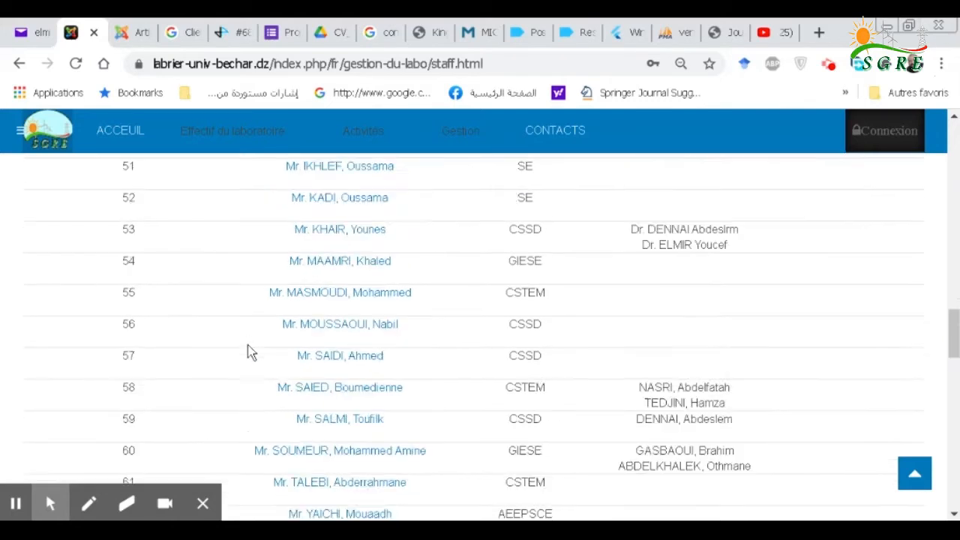
{"action": "scroll", "coordinate": [251, 351], "scroll_direction": "down", "scroll_amount": 5}
{"action": "scroll", "coordinate": [252, 352], "scroll_direction": "down", "scroll_amount": 5}
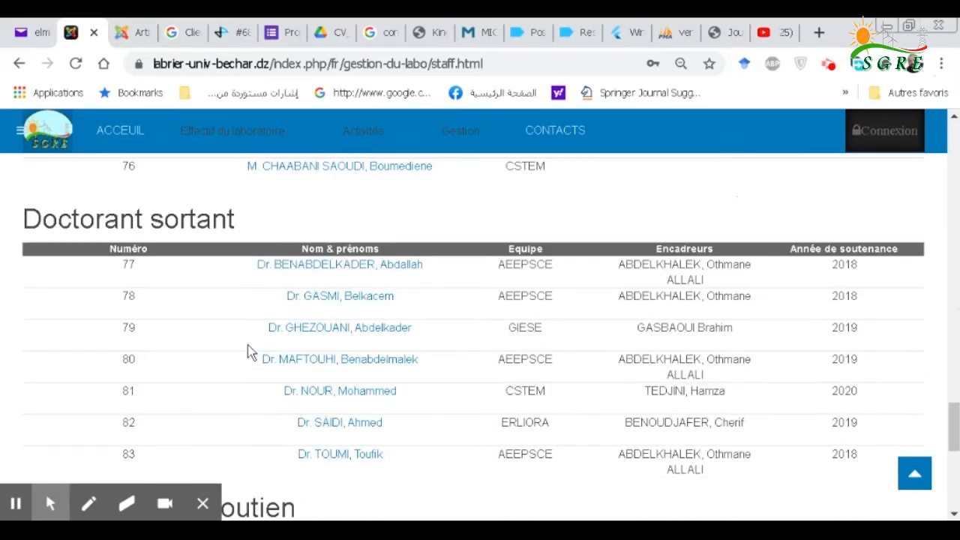
{"action": "scroll", "coordinate": [216, 345], "scroll_direction": "down", "scroll_amount": 6}
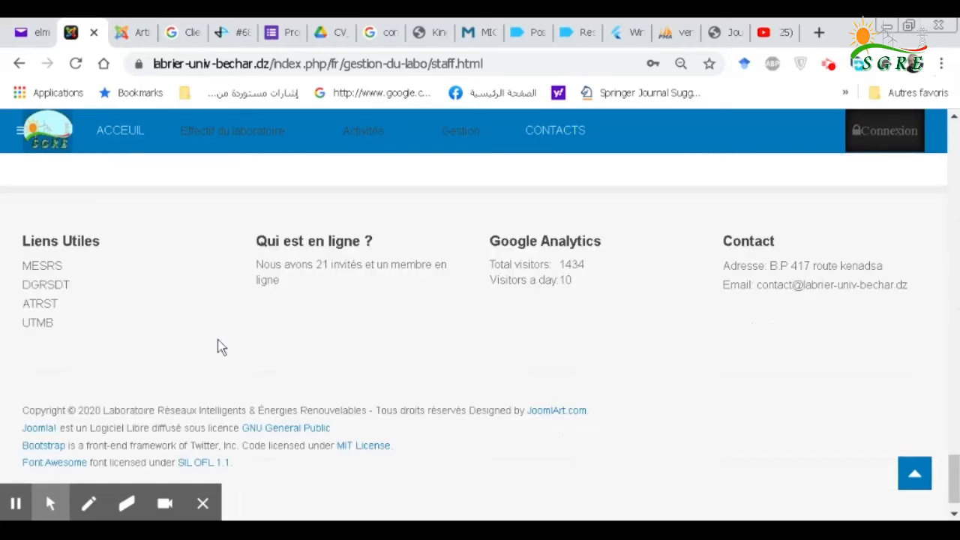
{"action": "scroll", "coordinate": [219, 345], "scroll_direction": "up", "scroll_amount": 5}
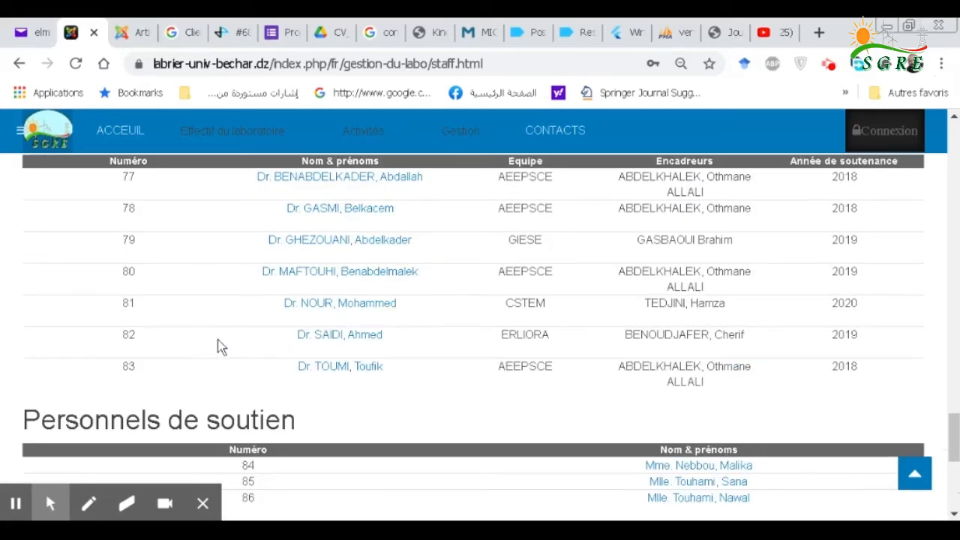
{"action": "scroll", "coordinate": [220, 346], "scroll_direction": "up", "scroll_amount": 2}
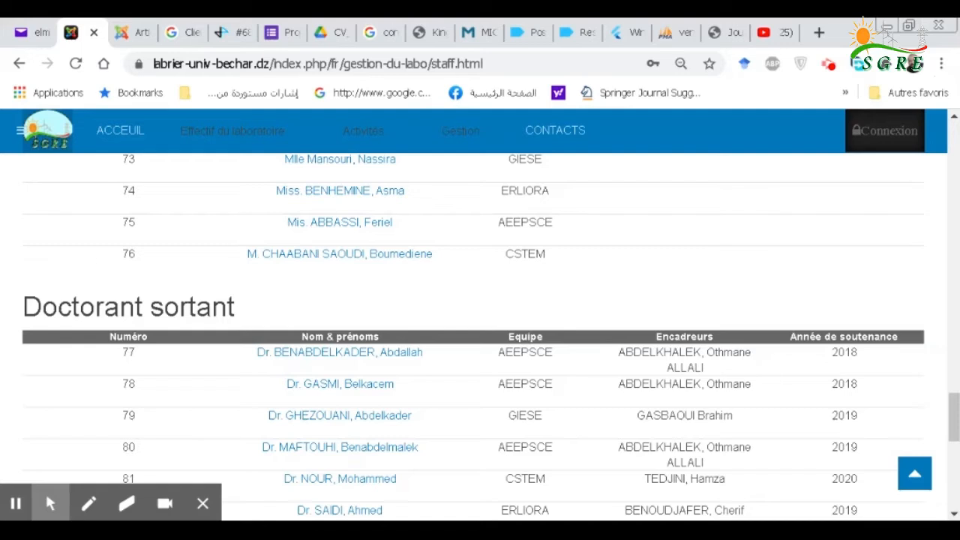
{"action": "left_click", "coordinate": [17, 504]}
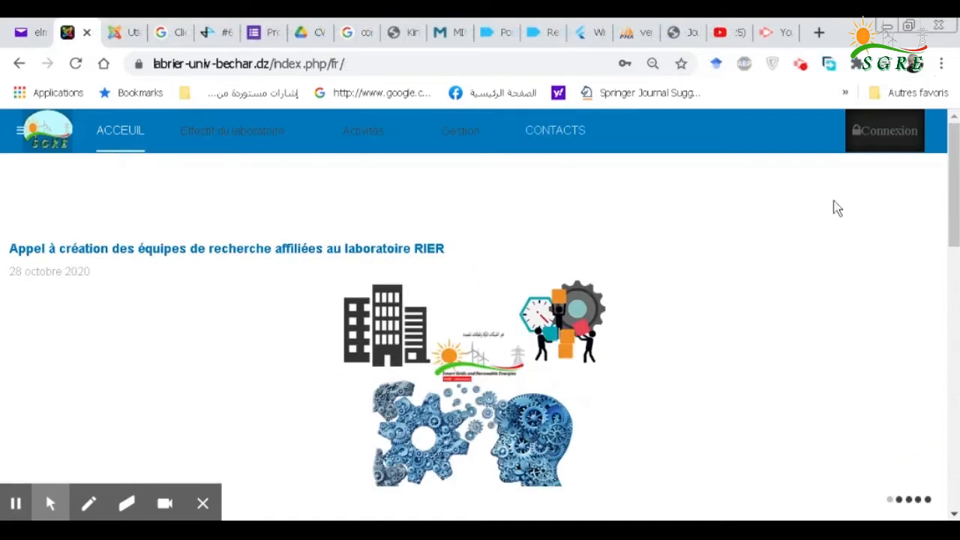
Try to log in to the laboratory site with the username demo and the account password
{"action": "left_click", "coordinate": [880, 144]}
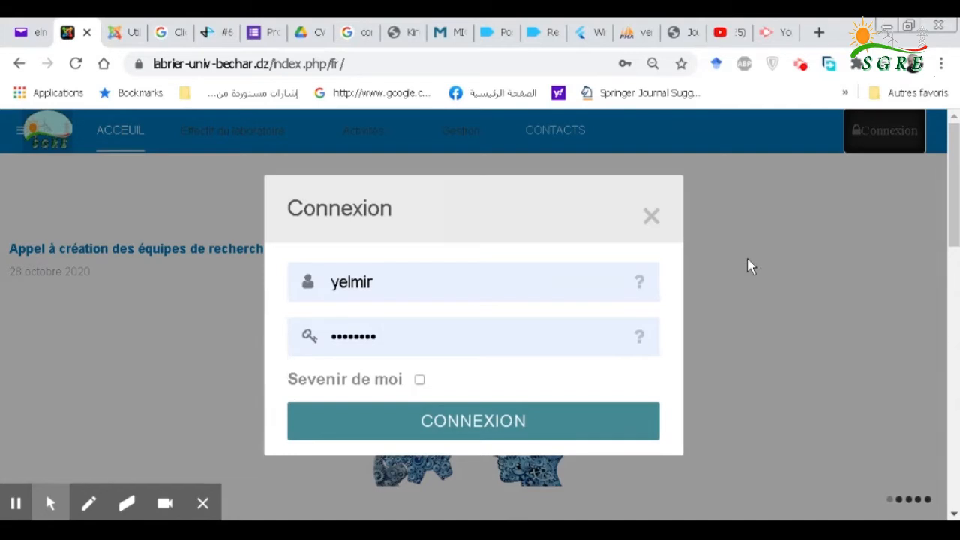
{"action": "left_click", "coordinate": [500, 287]}
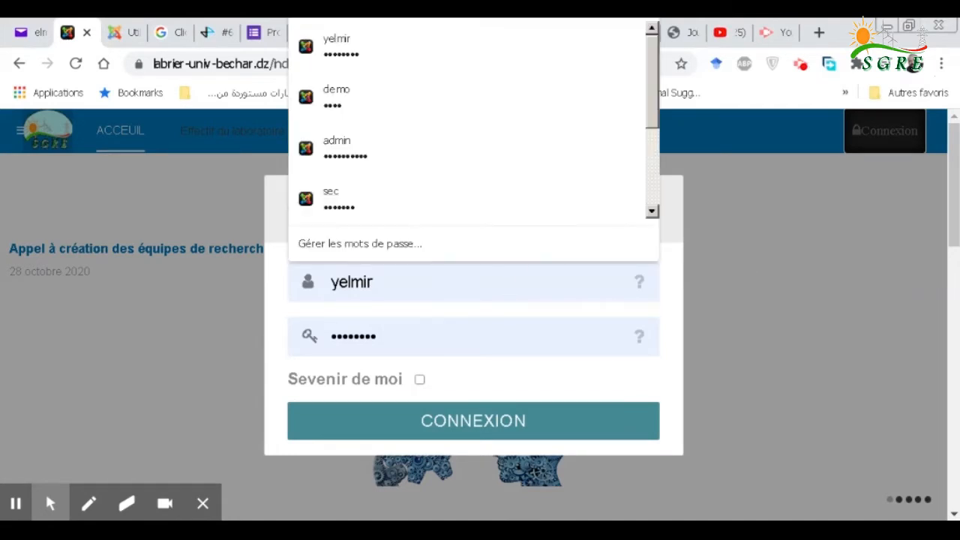
{"action": "double_click", "coordinate": [501, 286]}
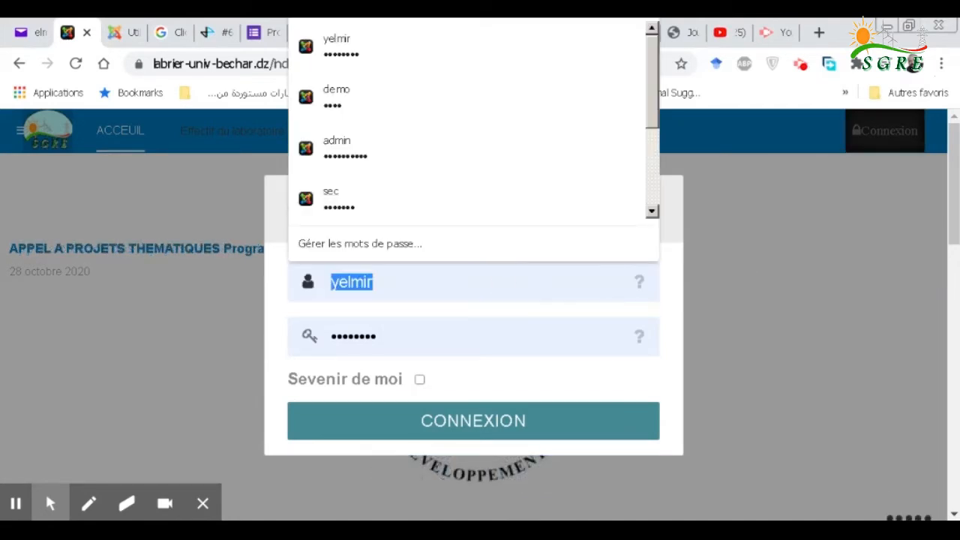
{"action": "type", "text": "demo"}
{"action": "key", "text": "Tab"}
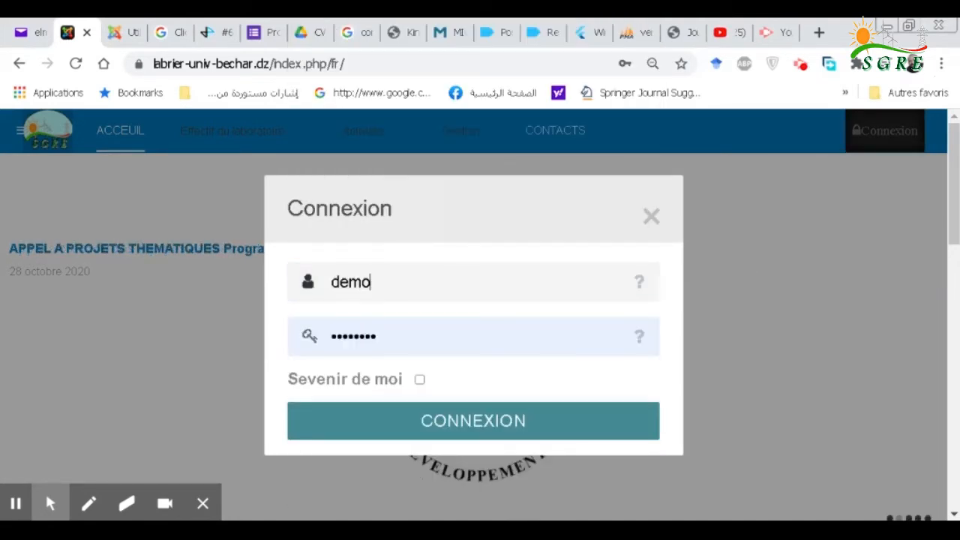
{"action": "type", "text": "•••••"}
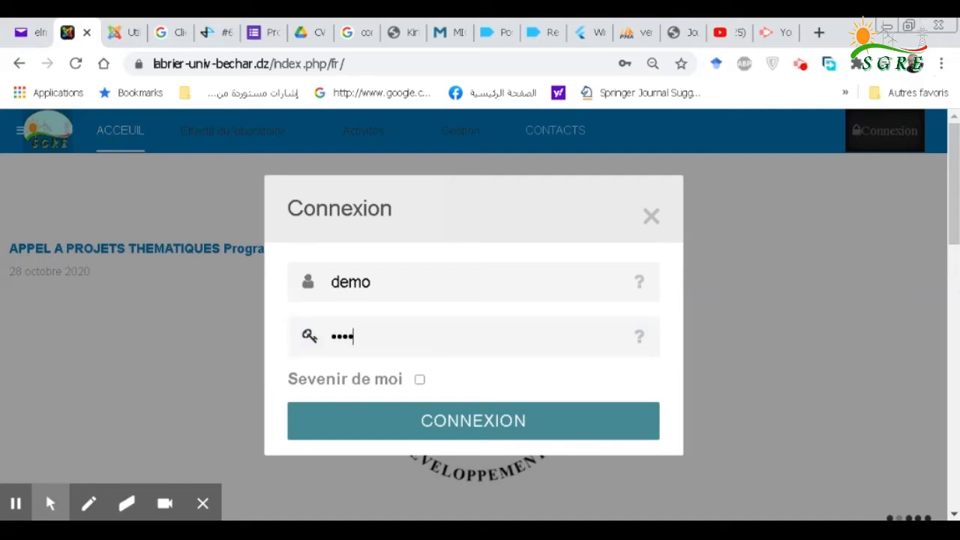
{"action": "key", "text": "Return"}
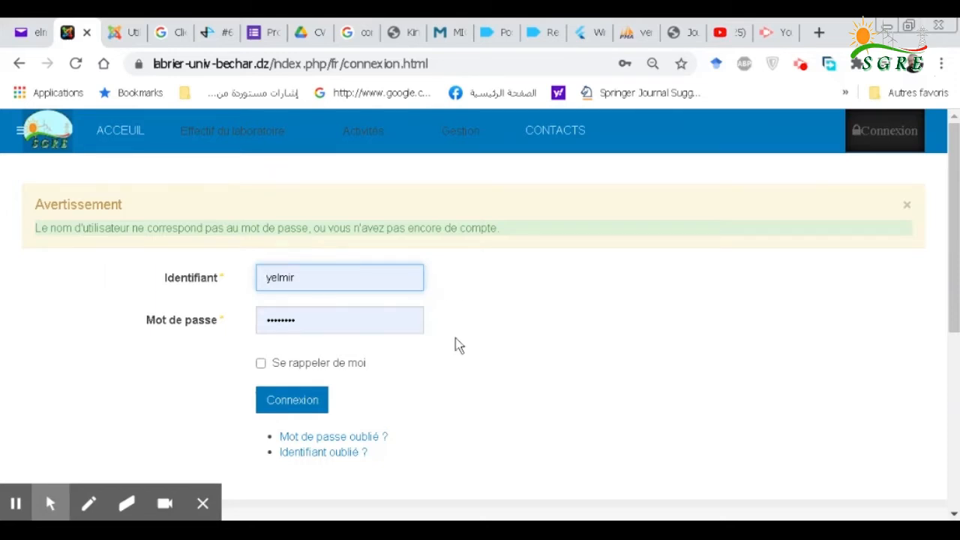
Open the forgotten-username form and fill in one of the saved e-mail addresses
{"action": "scroll", "coordinate": [454, 344], "scroll_direction": "down", "scroll_amount": 1}
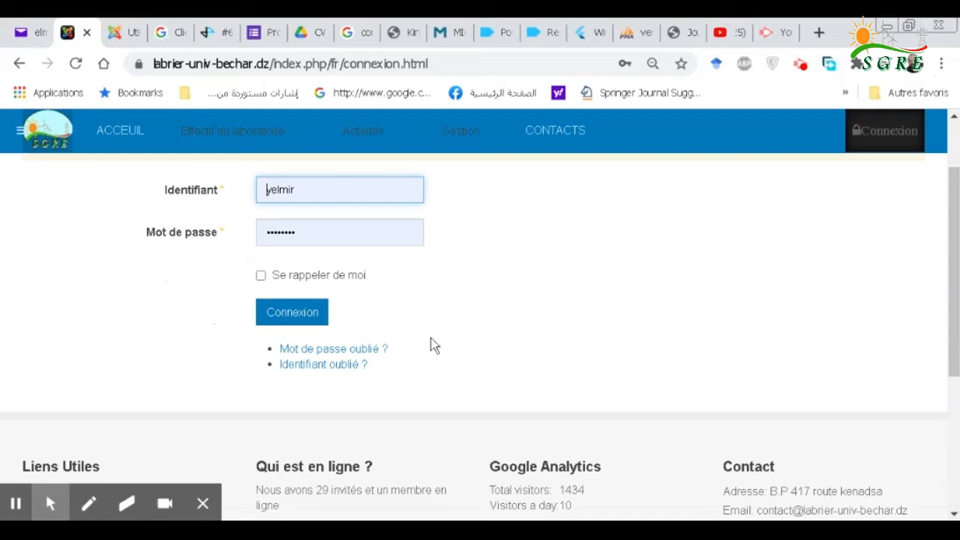
{"action": "left_click", "coordinate": [323, 372]}
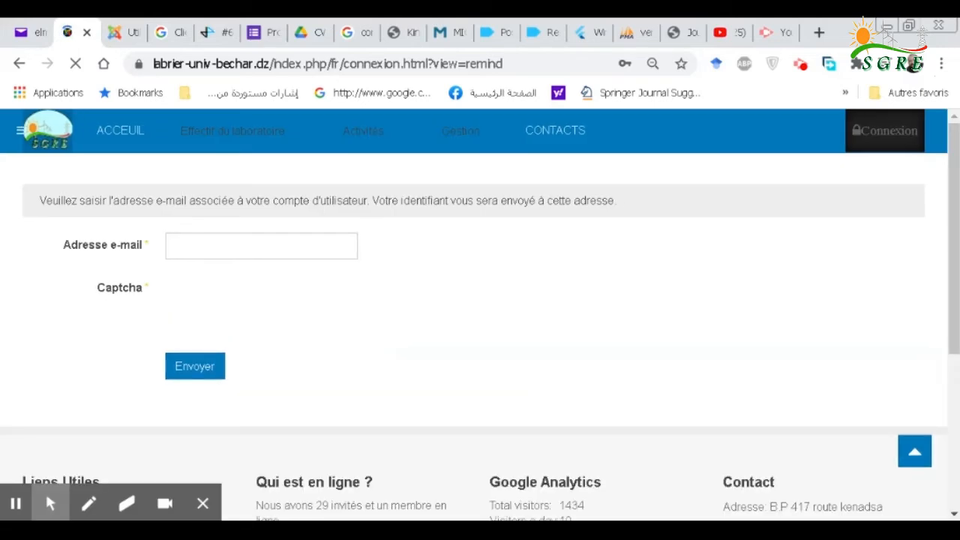
{"action": "left_click", "coordinate": [257, 246]}
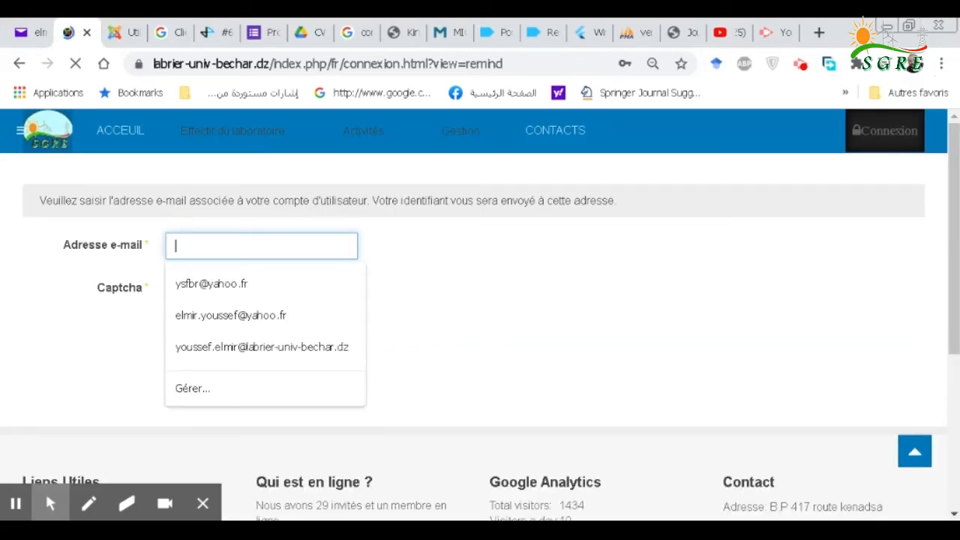
{"action": "left_click", "coordinate": [269, 315]}
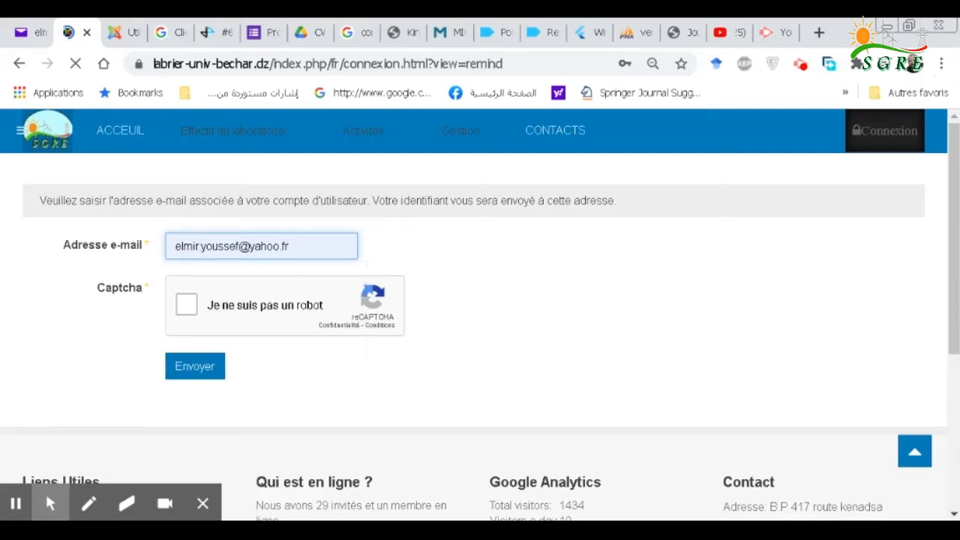
Replace the domain of the entered e-mail address with the university's domain
{"action": "key", "text": "shift+Left"}
{"action": "key", "text": "shift+Left"}
{"action": "key", "text": "shift+Left"}
{"action": "key", "text": "shift+Left"}
{"action": "key", "text": "shift+Left"}
{"action": "key", "text": "shift+Left"}
{"action": "key", "text": "shift+Left"}
{"action": "key", "text": "shift+Left"}
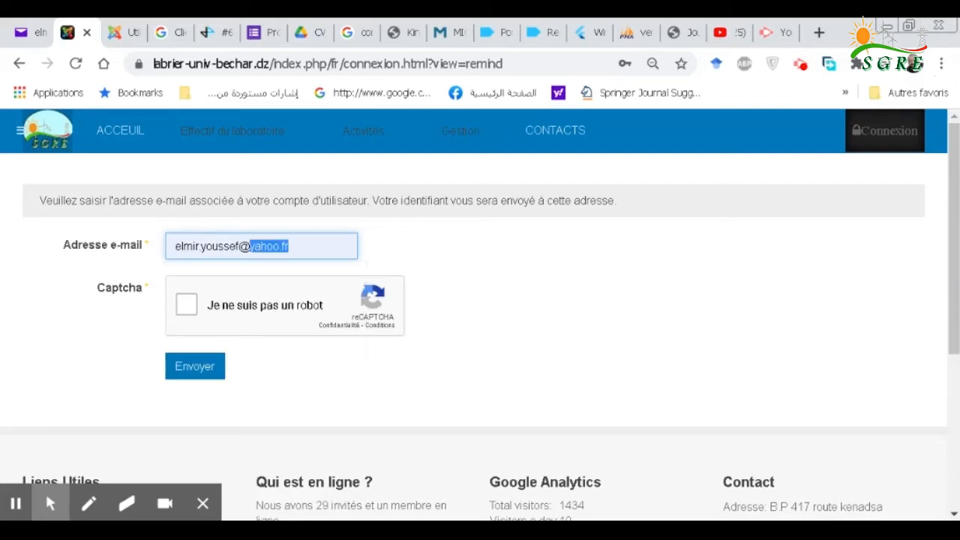
{"action": "key", "text": "shift+Left"}
{"action": "key", "text": "BackSpace"}
{"action": "type", "text": "univ"}
{"action": "key", "text": "BackSpace"}
{"action": "key", "text": "BackSpace"}
{"action": "key", "text": "BackSpace"}
{"action": "key", "text": "BackSpace"}
{"action": "type", "text": "@univ-bechar"}
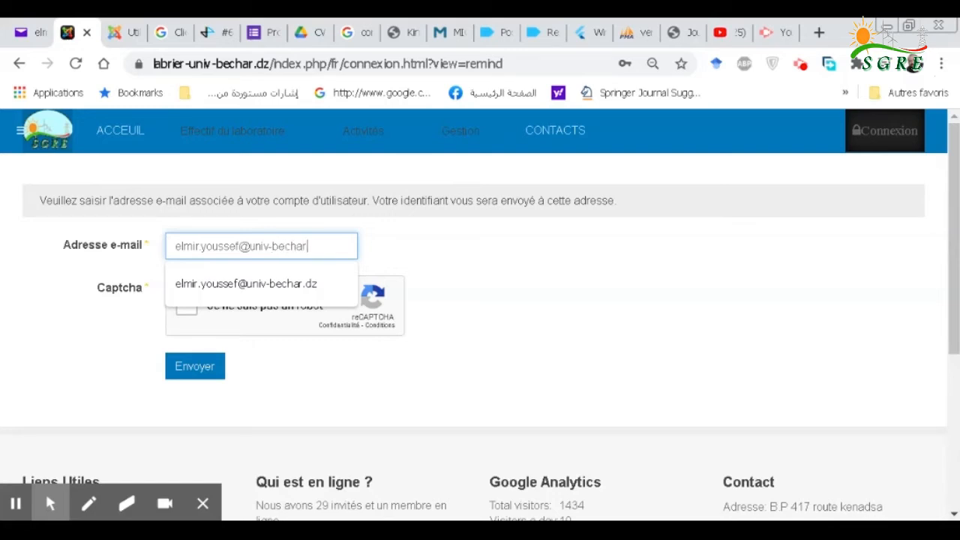
{"action": "type", "text": ".dz"}
{"action": "key", "text": "Tab"}
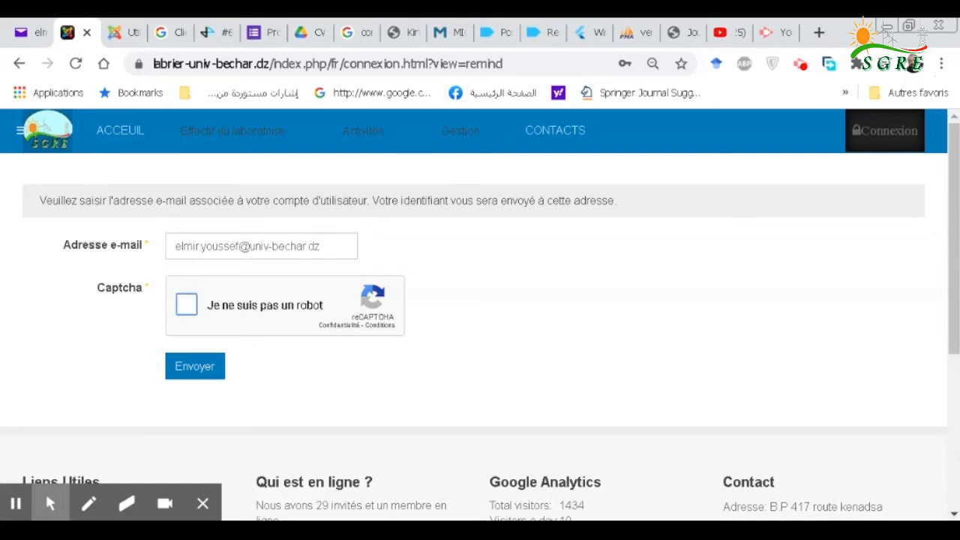
Complete the captcha by selecting the squares showing bicycles, and submit the username reminder request
{"action": "left_click", "coordinate": [181, 307]}
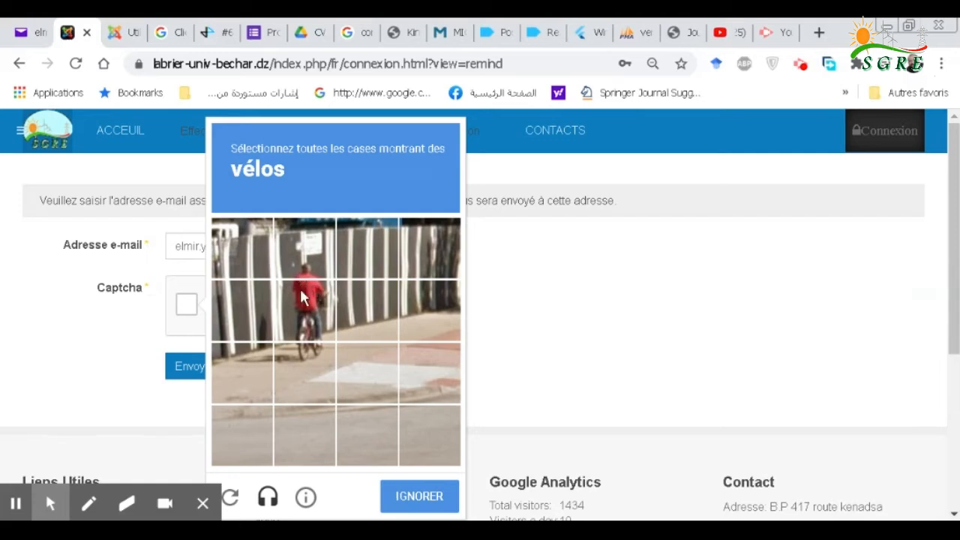
{"action": "left_click", "coordinate": [315, 307]}
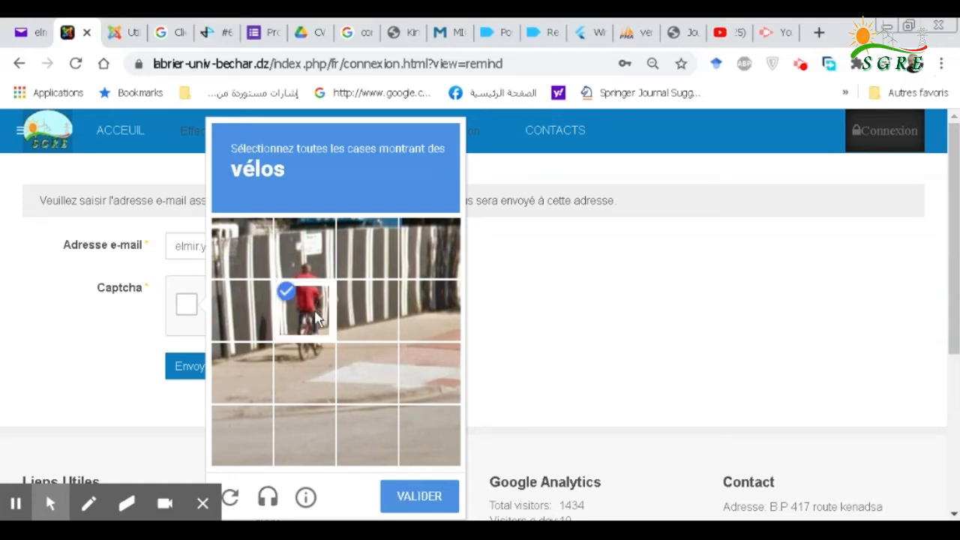
{"action": "left_click", "coordinate": [316, 380]}
{"action": "scroll", "coordinate": [484, 369], "scroll_direction": "down", "scroll_amount": 1}
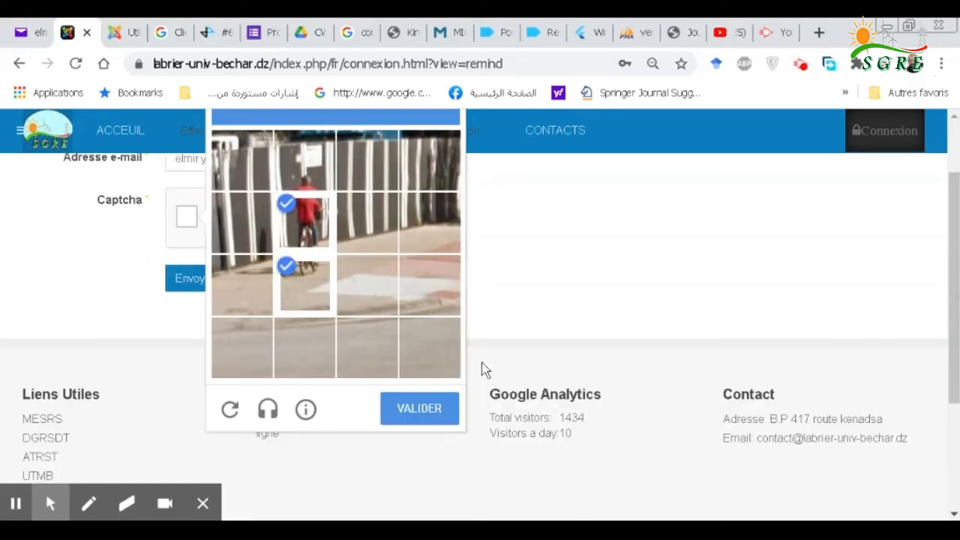
{"action": "left_click", "coordinate": [439, 407]}
{"action": "left_click", "coordinate": [440, 407]}
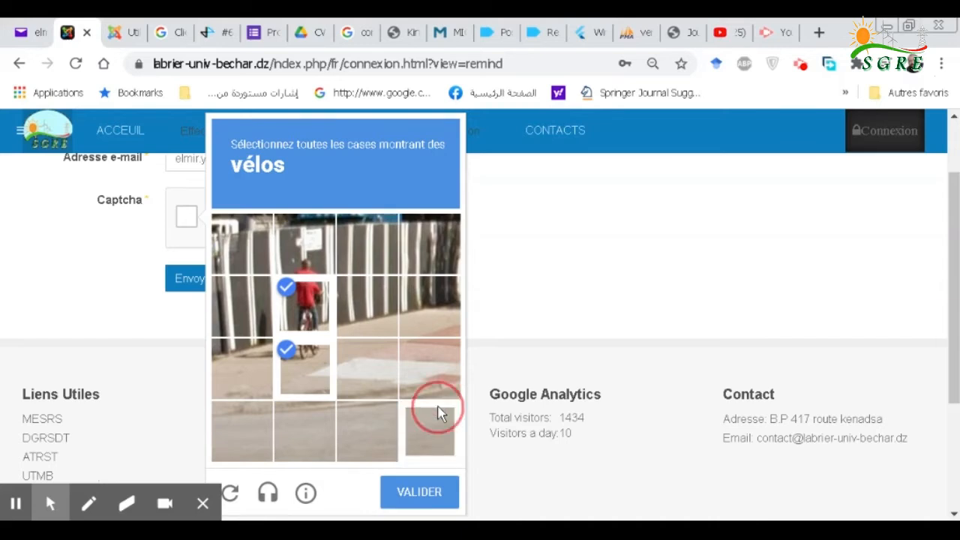
{"action": "scroll", "coordinate": [471, 412], "scroll_direction": "down", "scroll_amount": 1}
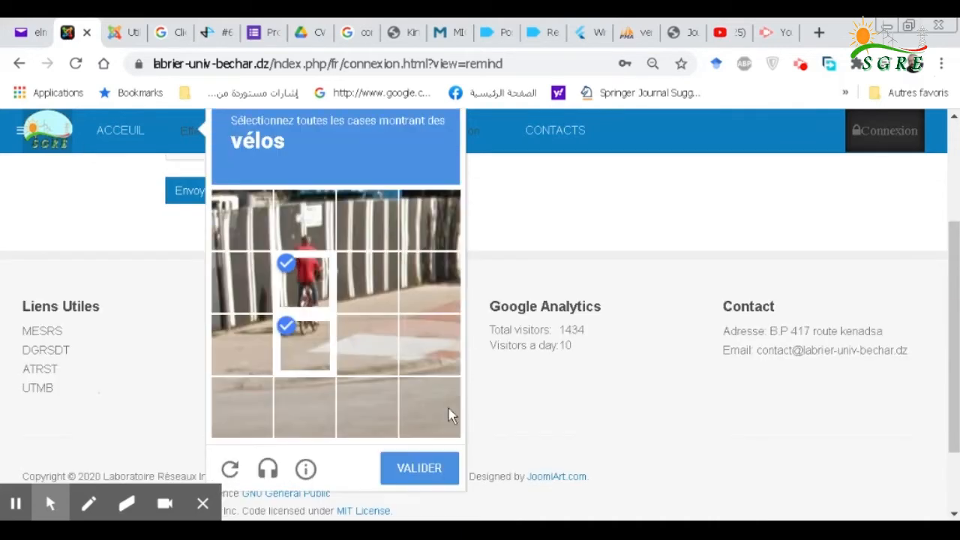
{"action": "left_click", "coordinate": [436, 467]}
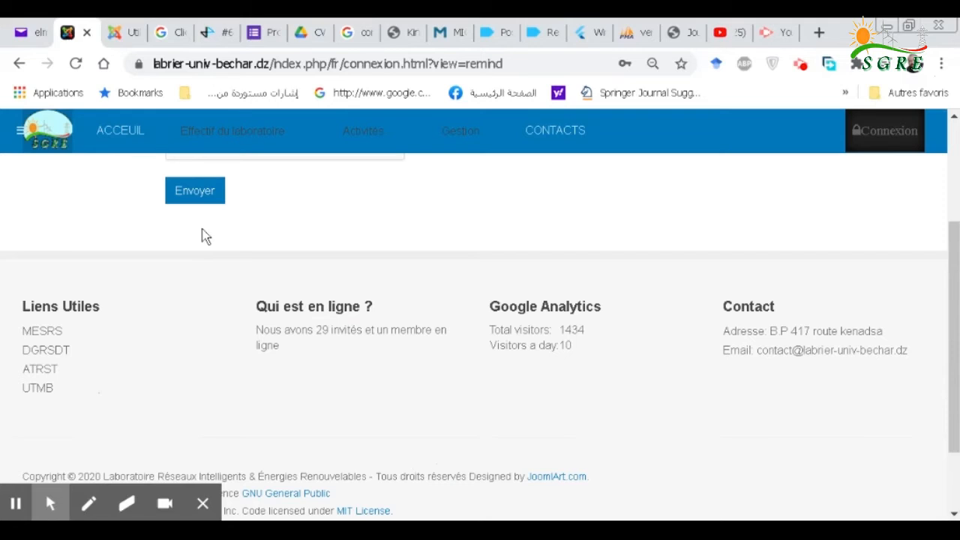
{"action": "scroll", "coordinate": [202, 240], "scroll_direction": "up", "scroll_amount": 2}
{"action": "left_click", "coordinate": [198, 368]}
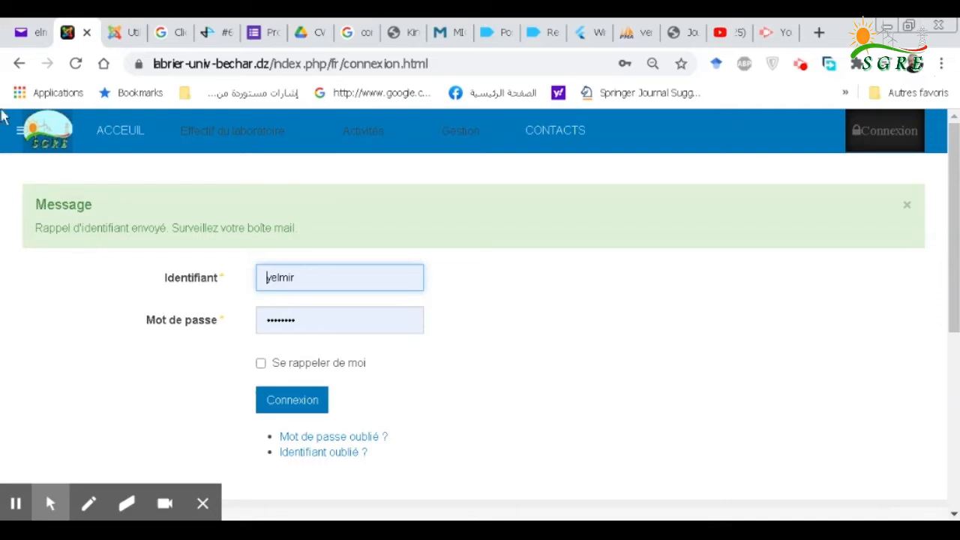
Switch to Yahoo Mail and open the newest LABRIER message about the account username
{"action": "left_click", "coordinate": [21, 30]}
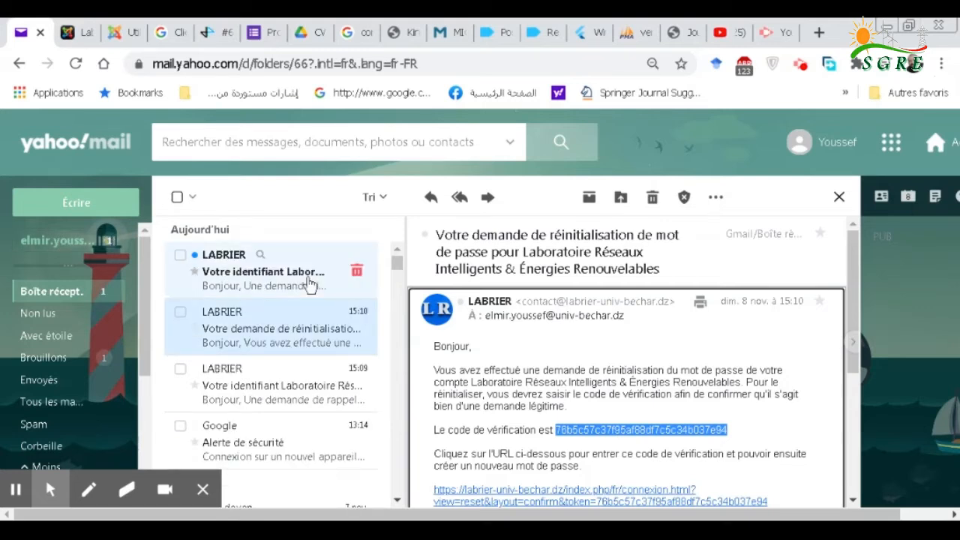
{"action": "left_click", "coordinate": [309, 283]}
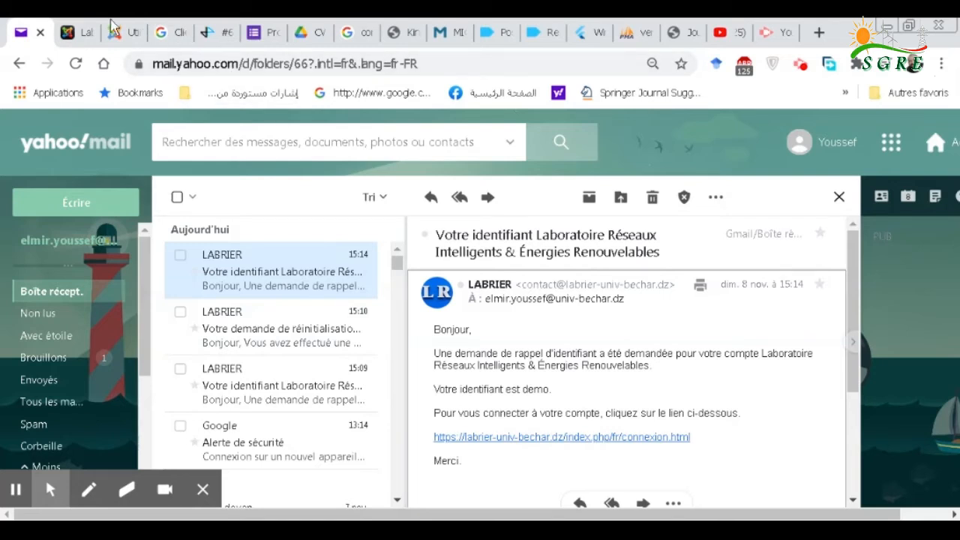
Return to the LABRIER website, open the forgotten-password form and fill in the saved university e-mail address
{"action": "left_click", "coordinate": [68, 34]}
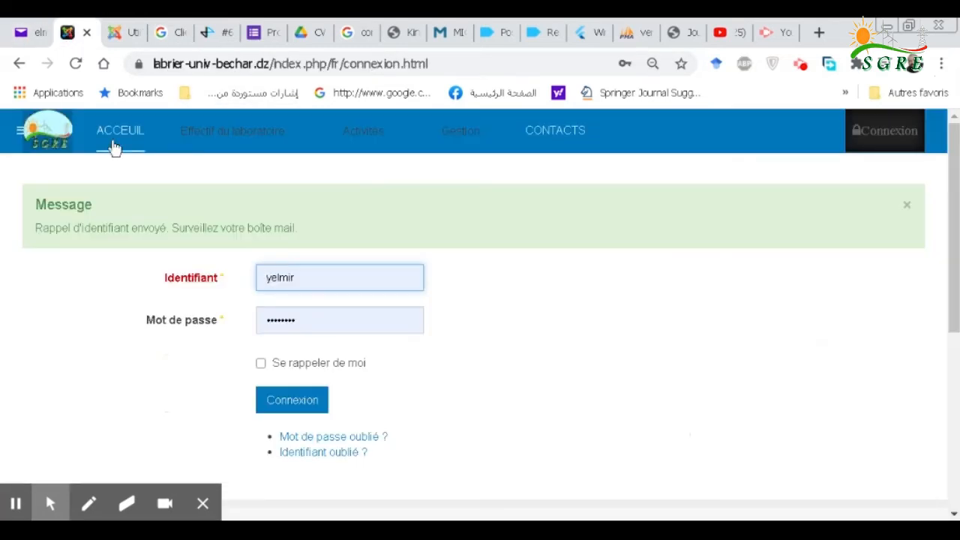
{"action": "left_click", "coordinate": [349, 439]}
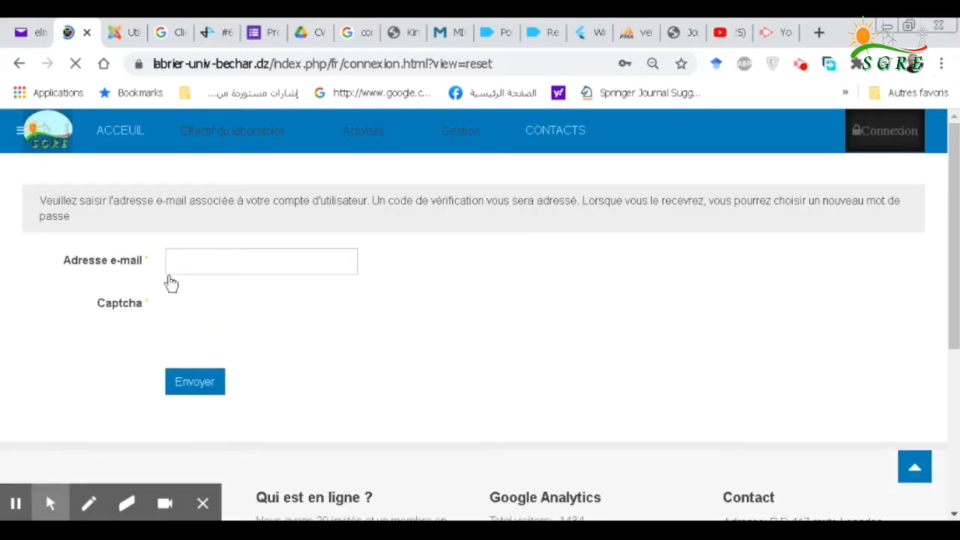
{"action": "left_click", "coordinate": [191, 262]}
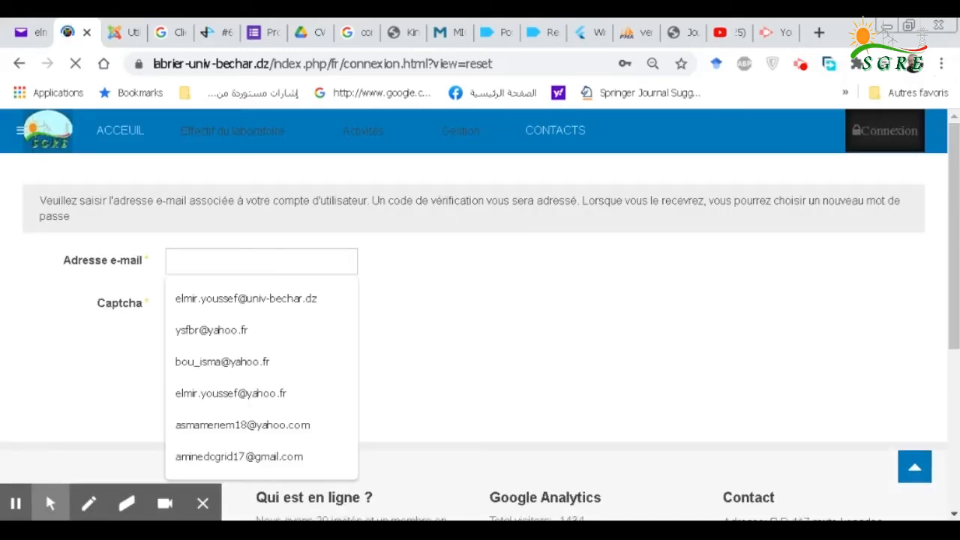
{"action": "left_click", "coordinate": [197, 300]}
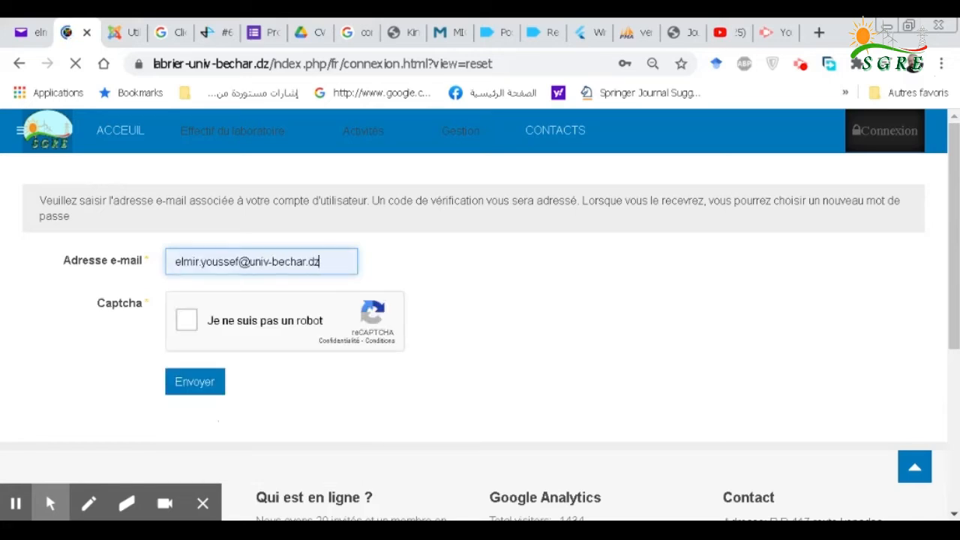
Complete the captcha by selecting the images showing palm trees, and submit the password reset request
{"action": "left_click", "coordinate": [188, 328]}
{"action": "left_click", "coordinate": [188, 328]}
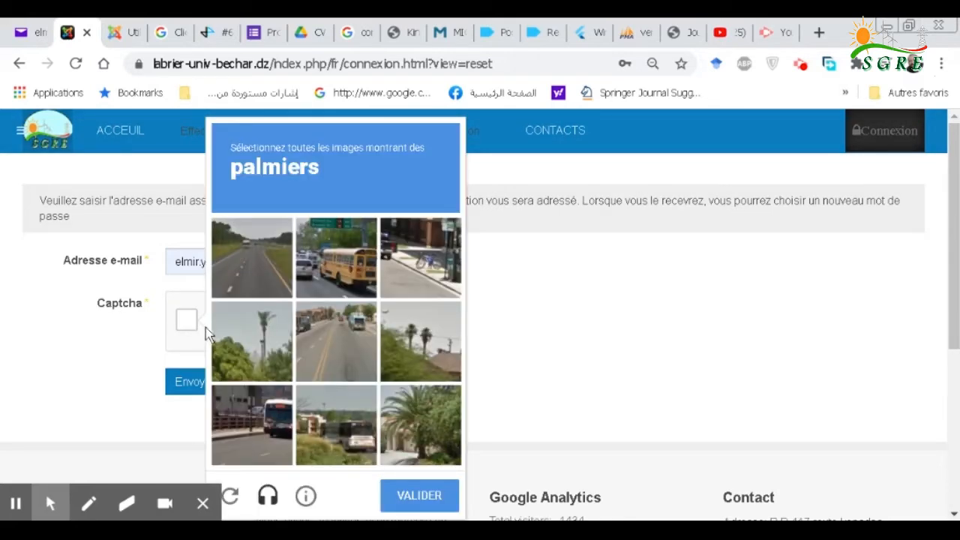
{"action": "left_click", "coordinate": [257, 344]}
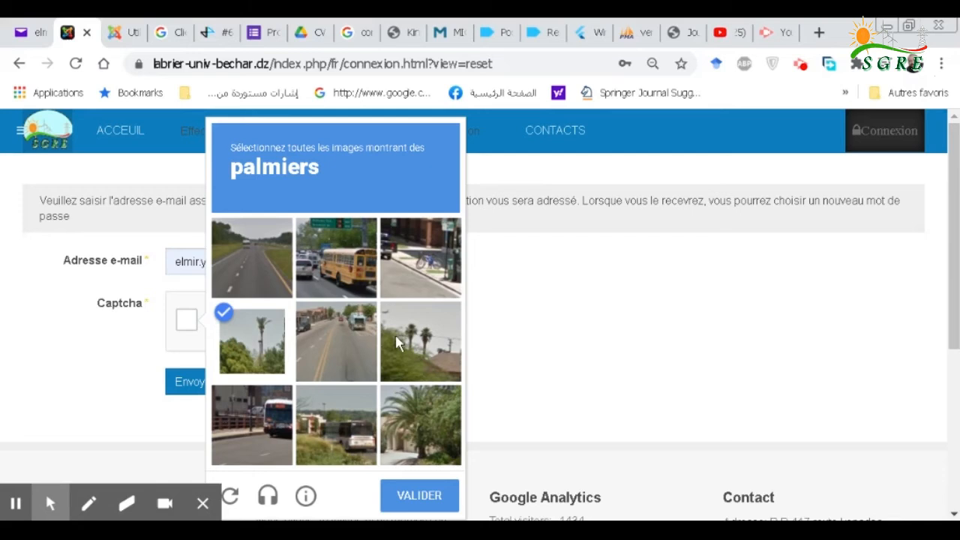
{"action": "left_click", "coordinate": [419, 341]}
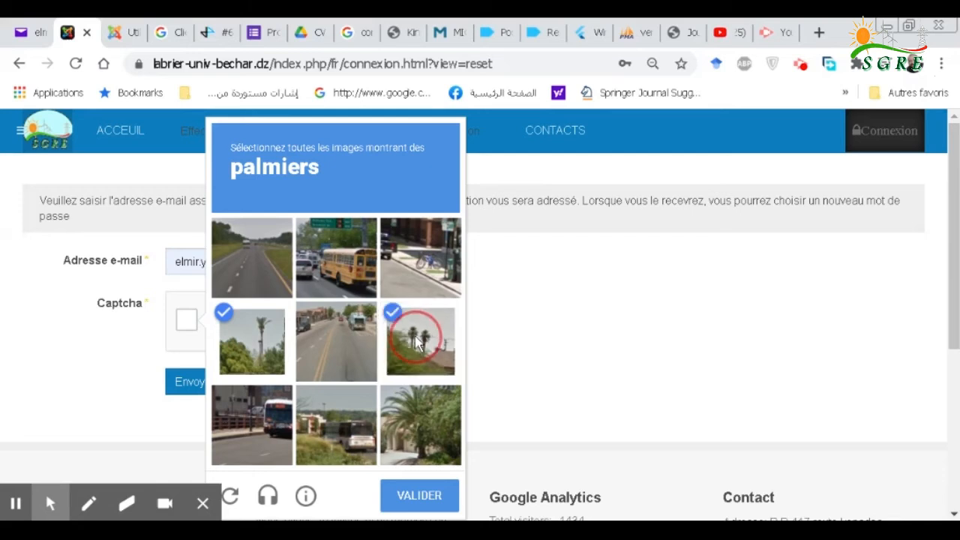
{"action": "left_click", "coordinate": [421, 428]}
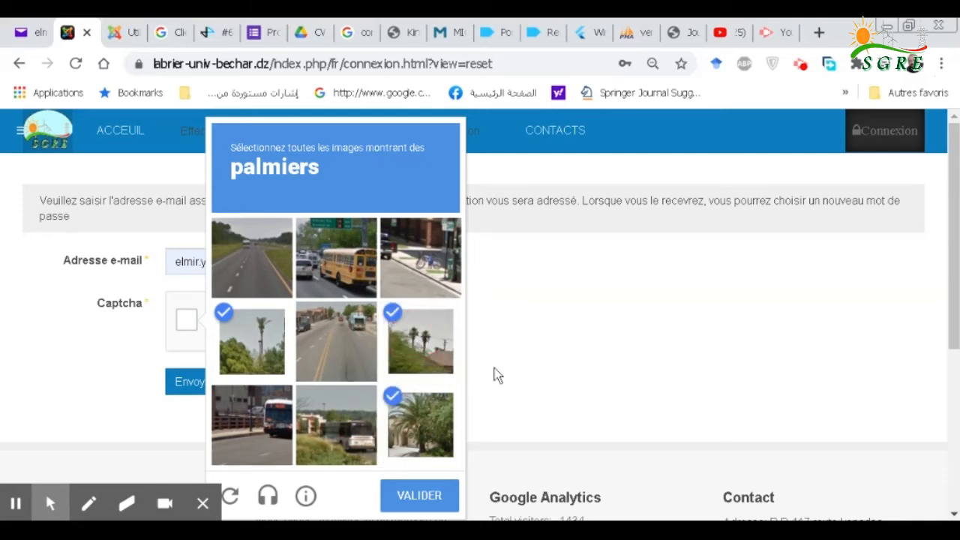
{"action": "scroll", "coordinate": [499, 372], "scroll_direction": "down", "scroll_amount": 1}
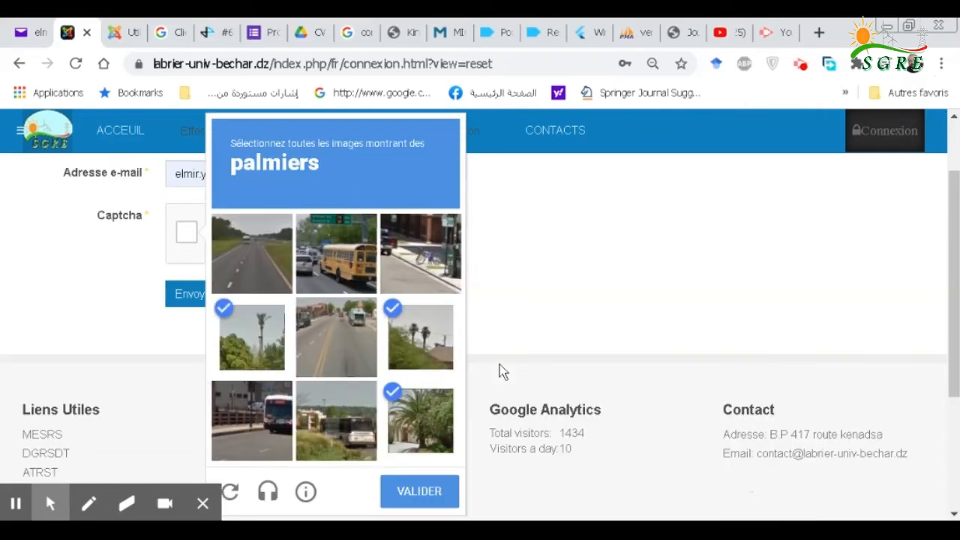
{"action": "scroll", "coordinate": [499, 443], "scroll_direction": "down", "scroll_amount": 1}
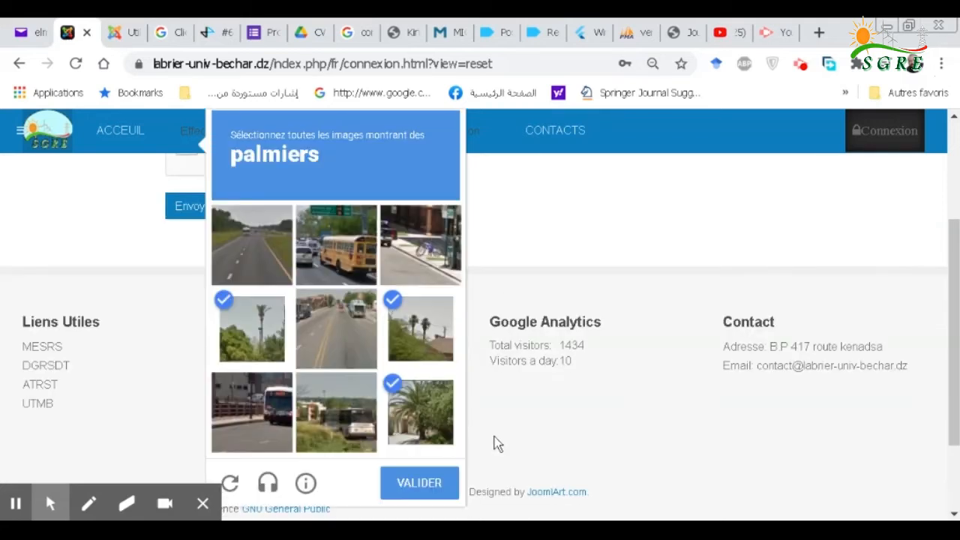
{"action": "left_click", "coordinate": [454, 473]}
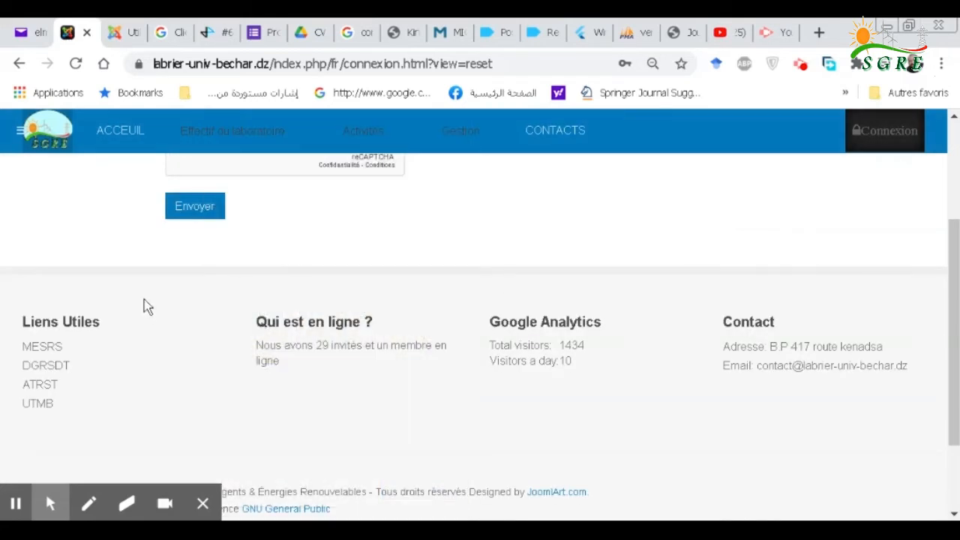
{"action": "scroll", "coordinate": [146, 306], "scroll_direction": "up", "scroll_amount": 1}
{"action": "left_click", "coordinate": [188, 303]}
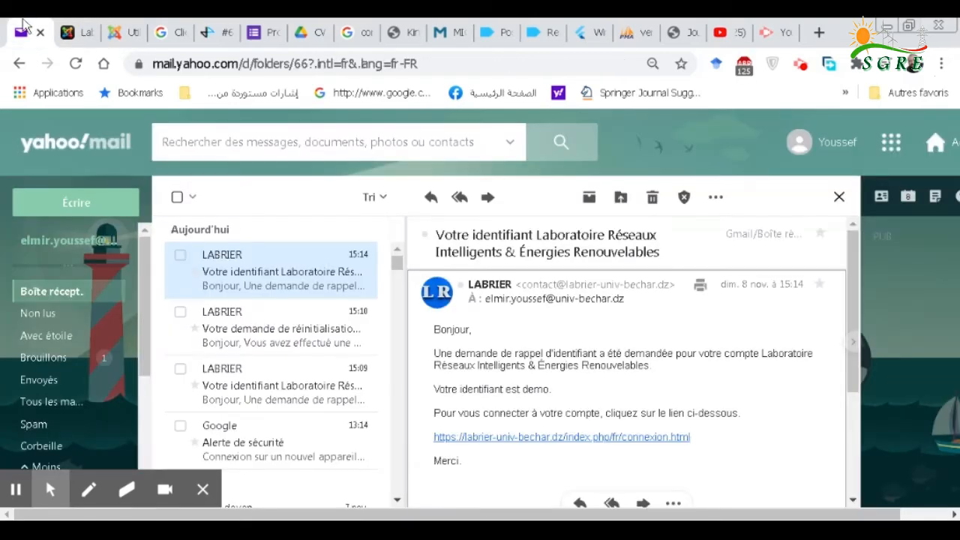
Switch to Yahoo Mail and open the newest LABRIER message about the password reset request
{"action": "left_click", "coordinate": [22, 33]}
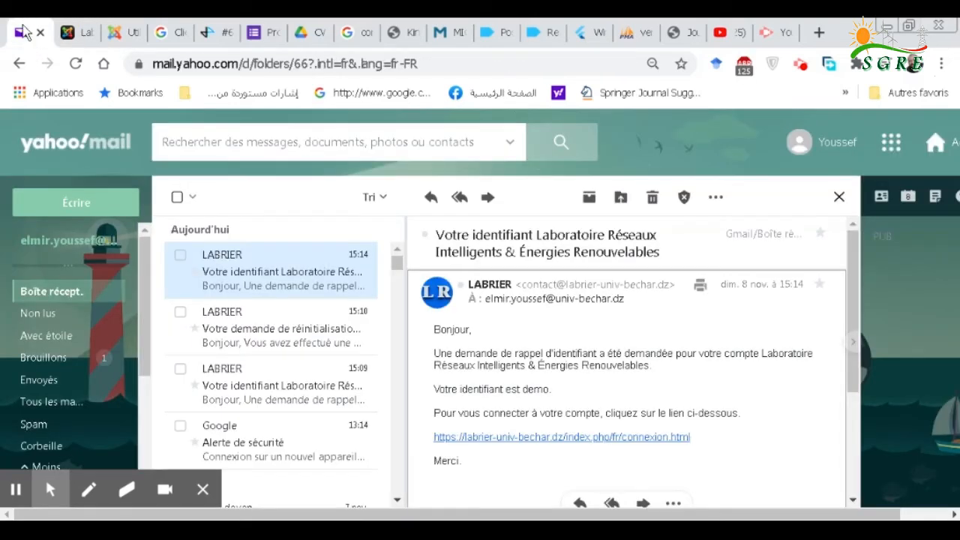
{"action": "left_click", "coordinate": [60, 298]}
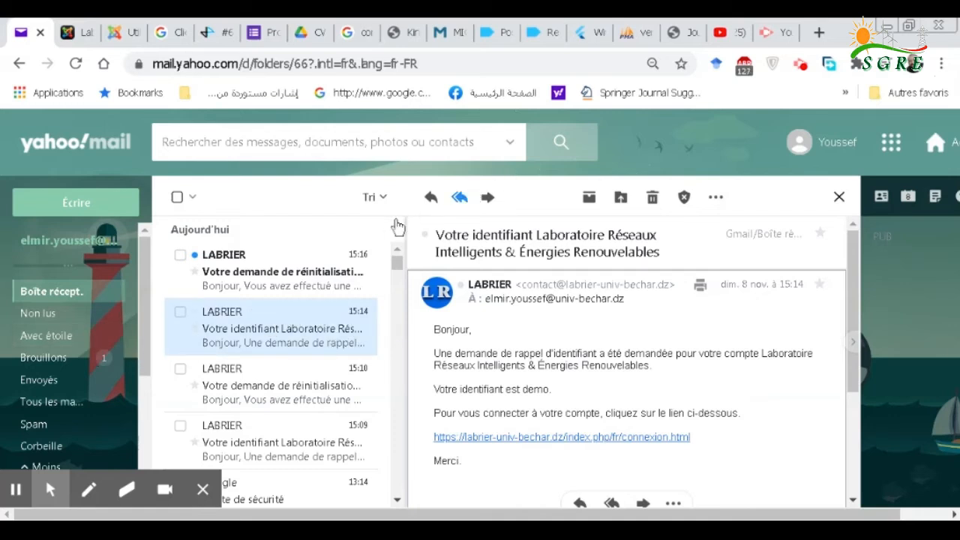
{"action": "left_click", "coordinate": [299, 281]}
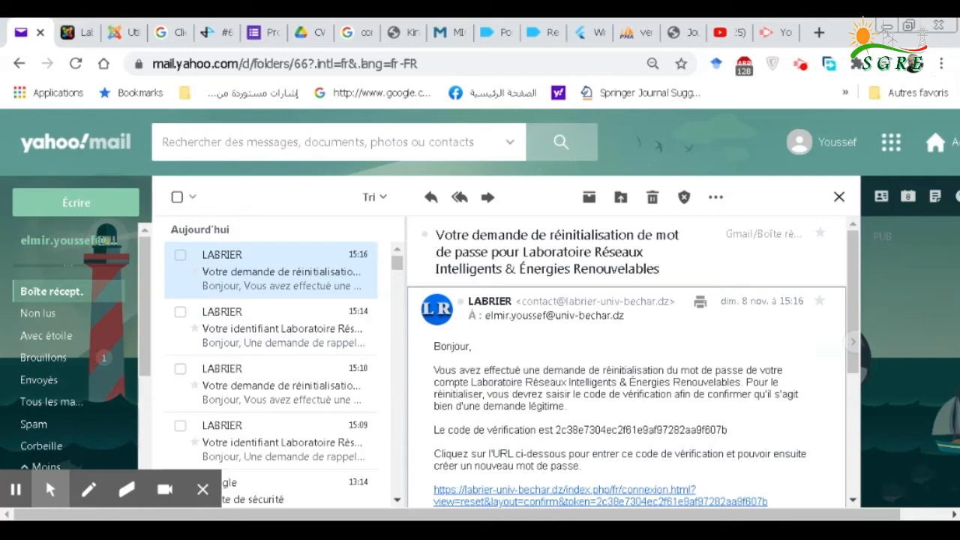
Copy the verification code from the body of the password reset message
{"action": "double_click", "coordinate": [633, 429]}
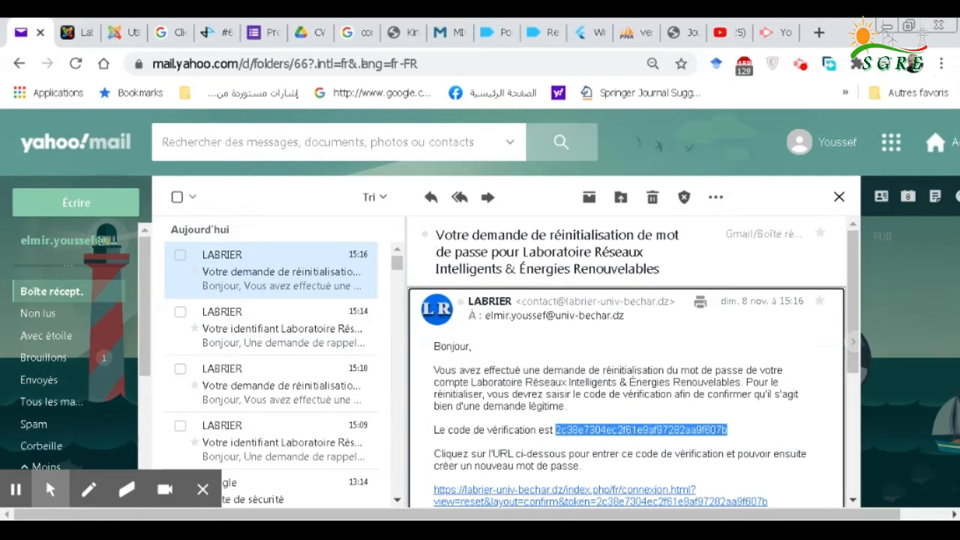
{"action": "left_click", "coordinate": [633, 298]}
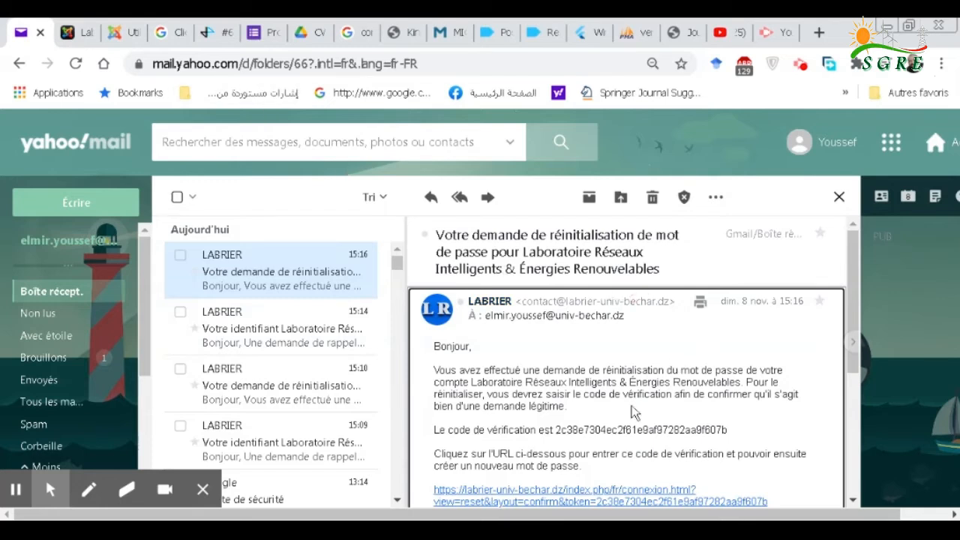
{"action": "left_click", "coordinate": [633, 429]}
{"action": "double_click", "coordinate": [633, 429]}
{"action": "key", "text": "ctrl+c"}
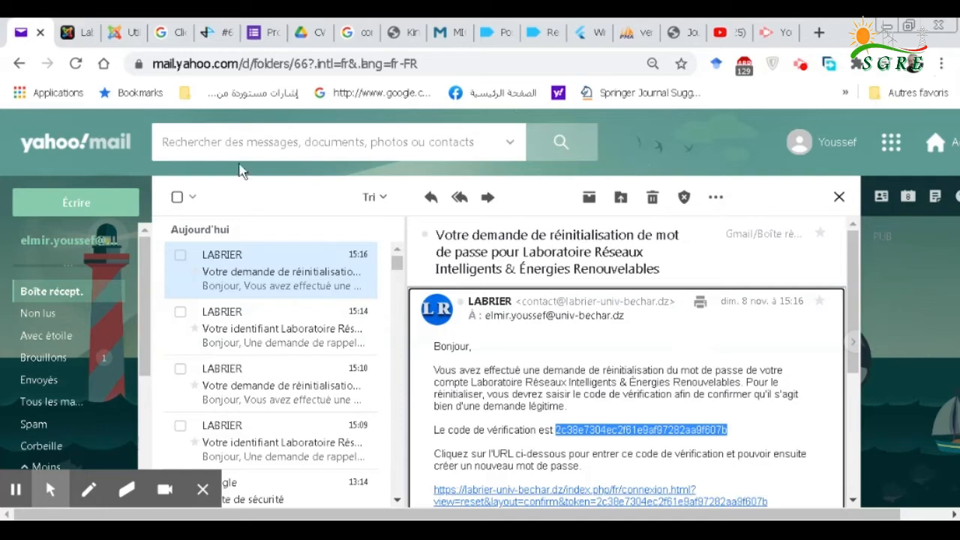
Return to the LABRIER reset page, enter the username demo with the copied verification code, and submit the form
{"action": "left_click", "coordinate": [76, 24]}
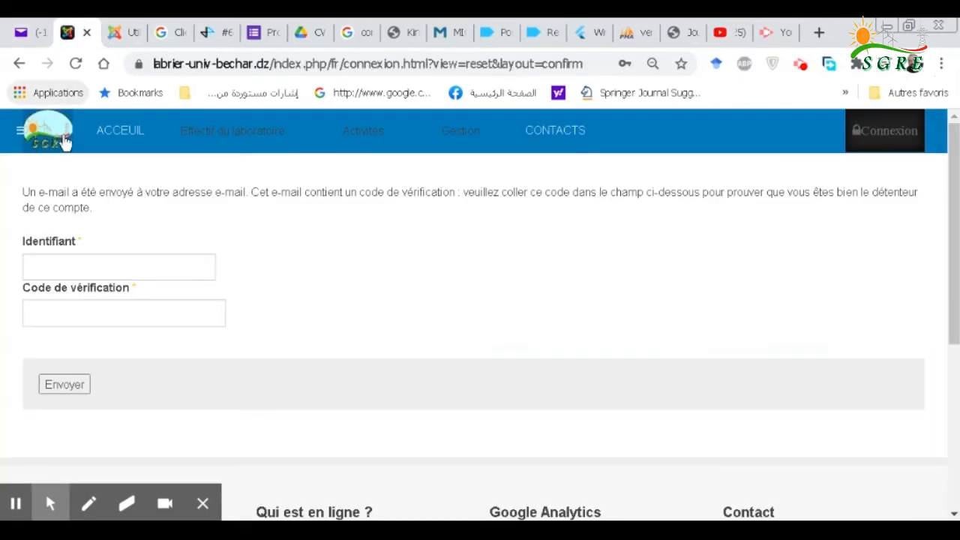
{"action": "left_click", "coordinate": [81, 268]}
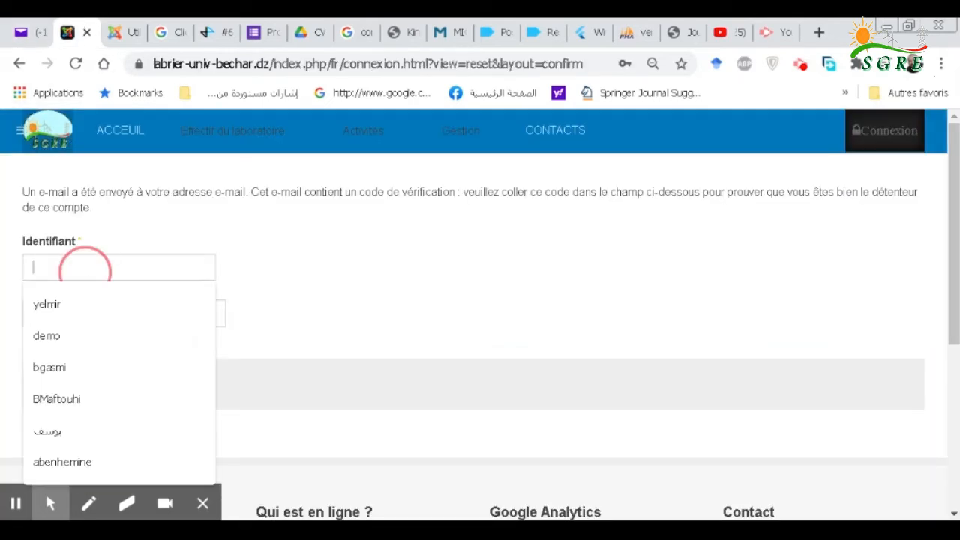
{"action": "type", "text": "demo"}
{"action": "key", "text": "Tab"}
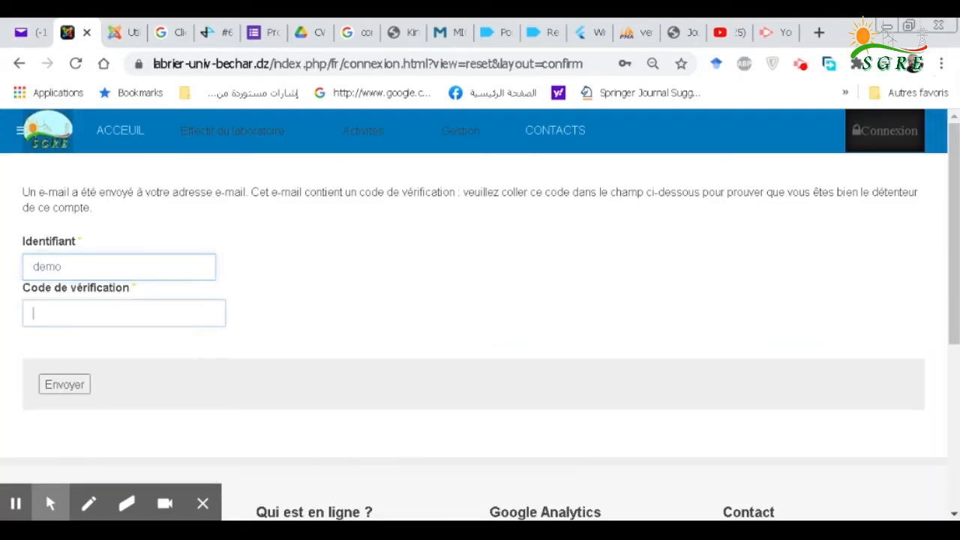
{"action": "key", "text": "ctrl+v"}
{"action": "key", "text": "Return"}
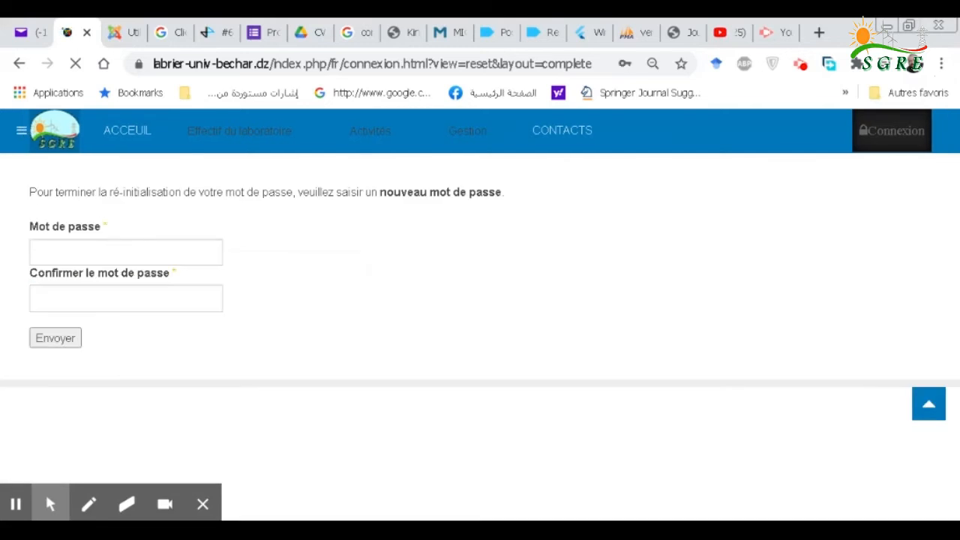
Enter the new account password, repeat it in the confirmation field, and submit the password reset
{"action": "left_click", "coordinate": [137, 257]}
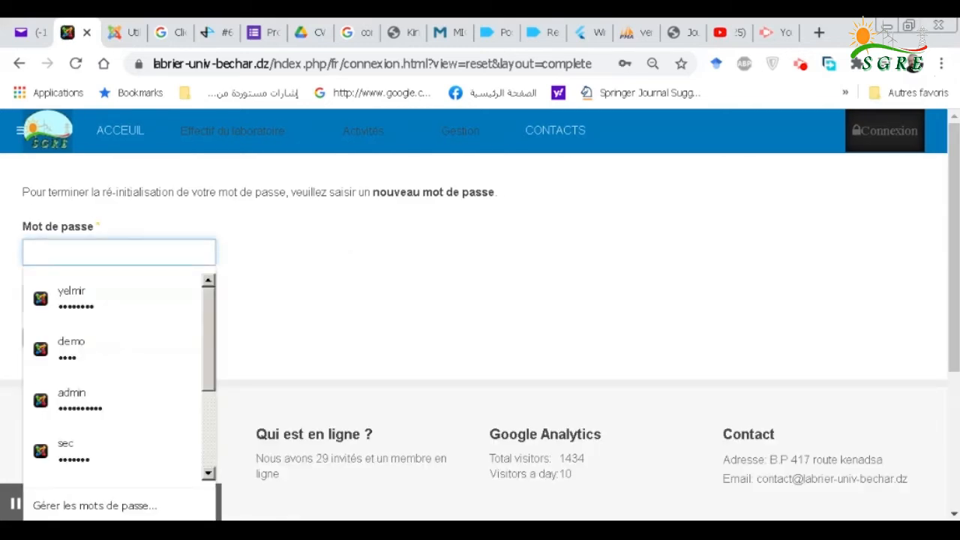
{"action": "type", "text": "•"}
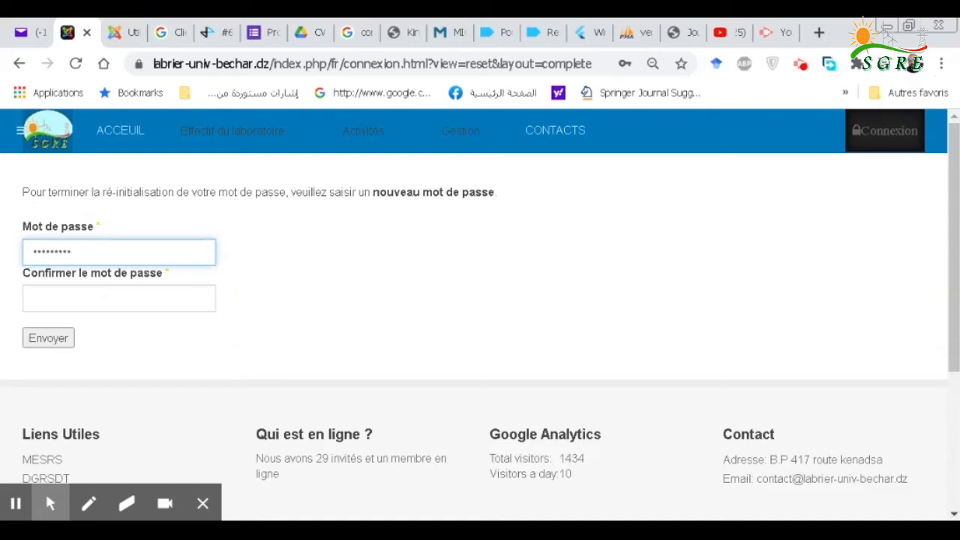
{"action": "left_click", "coordinate": [103, 298]}
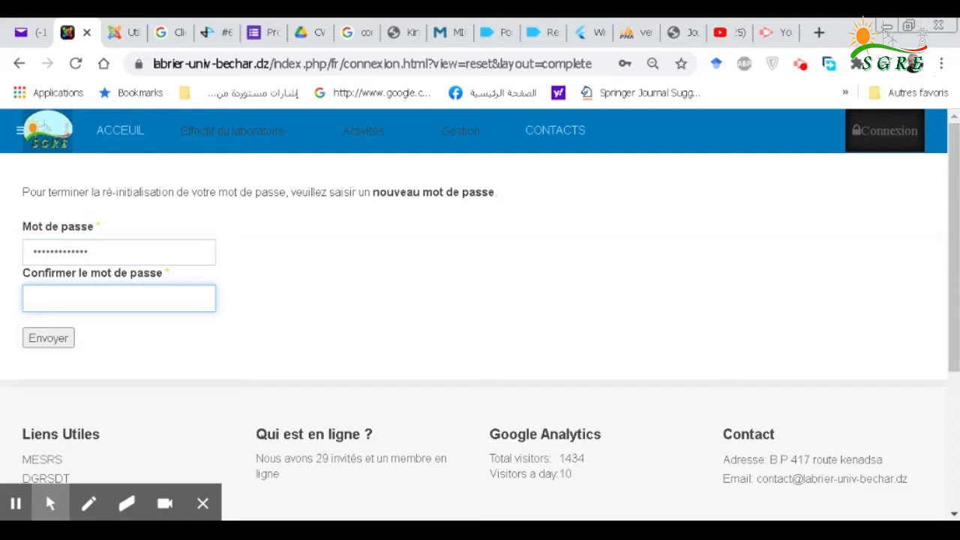
{"action": "type", "text": "•••••"}
{"action": "key", "text": "ctrl+a"}
{"action": "type", "text": "••••••••••••"}
{"action": "key", "text": "Return"}
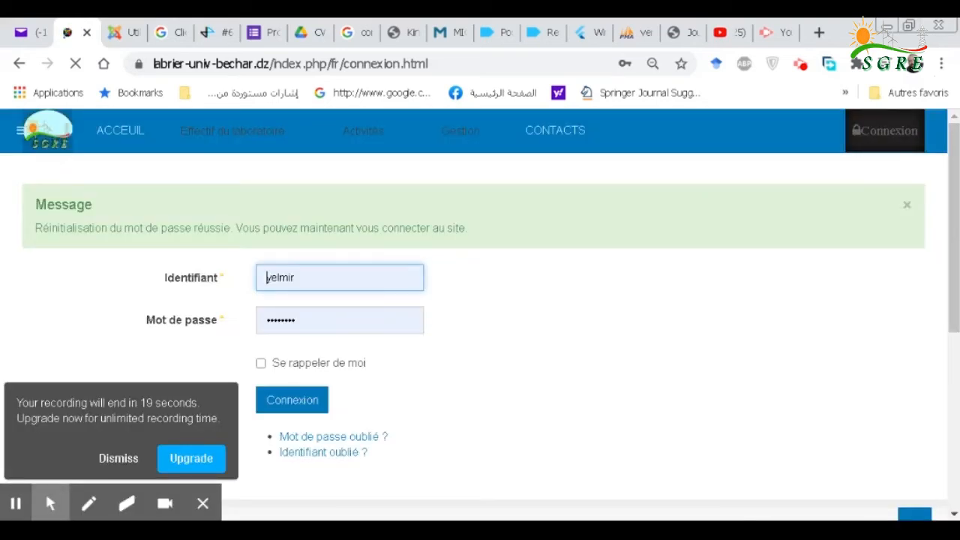
Log in to the site with the username demo and the new account password
{"action": "double_click", "coordinate": [311, 286]}
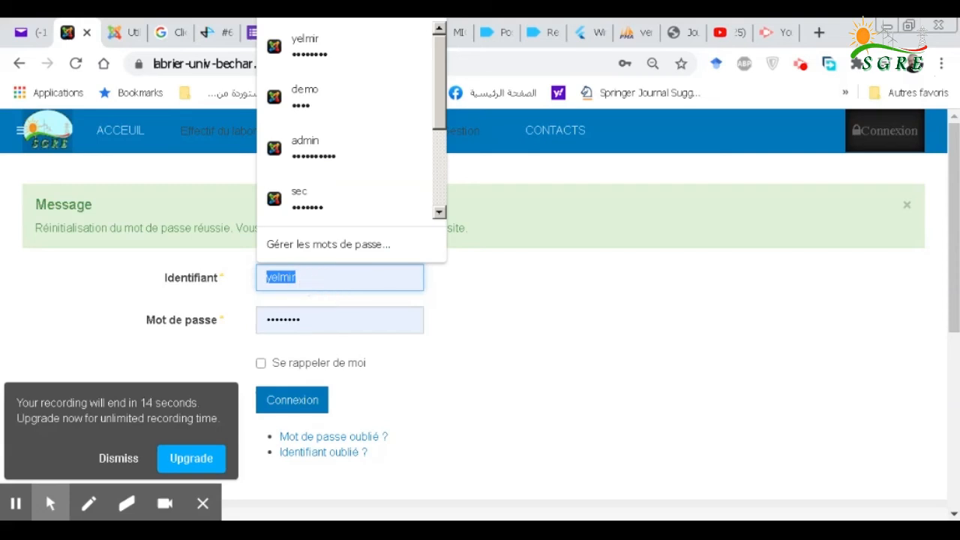
{"action": "type", "text": "demo"}
{"action": "key", "text": "Tab"}
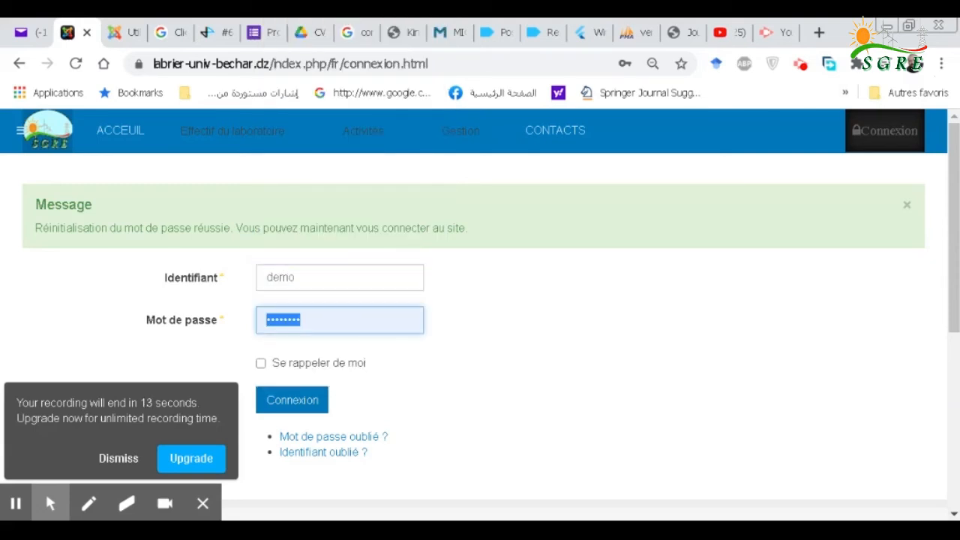
{"action": "type", "text": "d••••••••"}
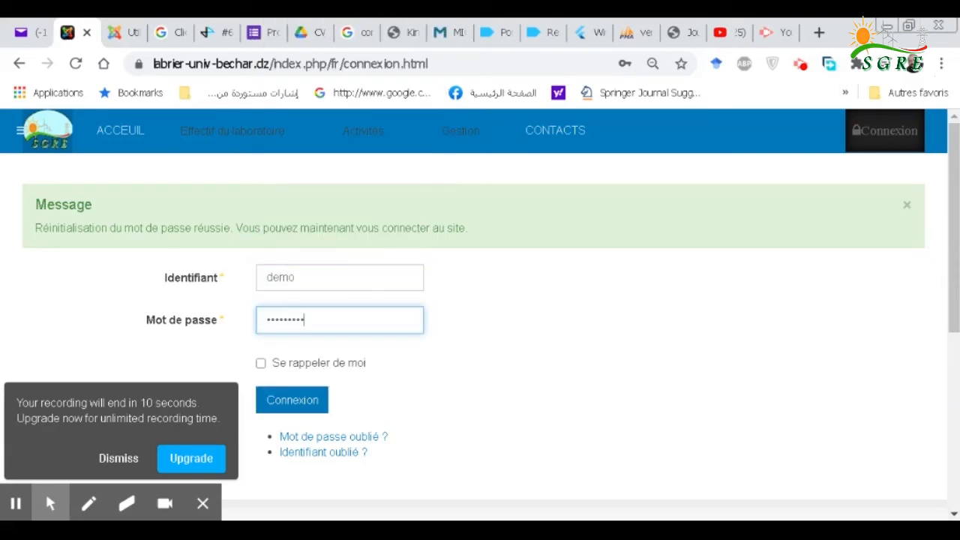
{"action": "type", "text": "••••"}
{"action": "key", "text": "Return"}
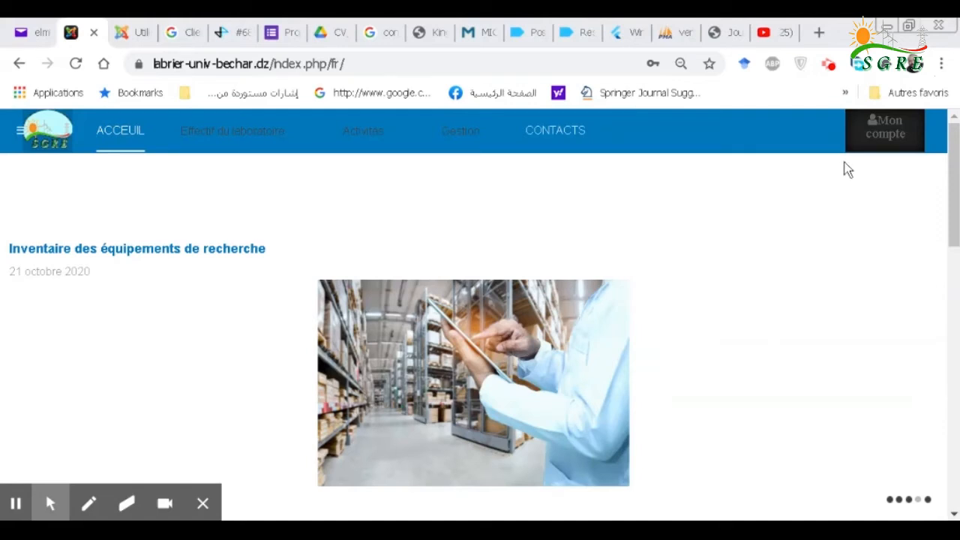
Open the account's personal information form and select the name in the Nom field
{"action": "left_click", "coordinate": [883, 144]}
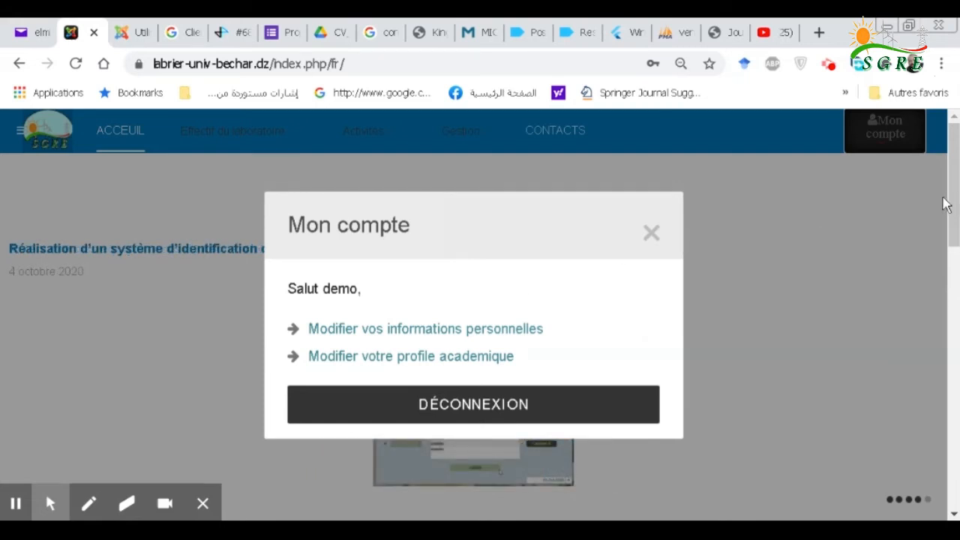
{"action": "left_click", "coordinate": [418, 330]}
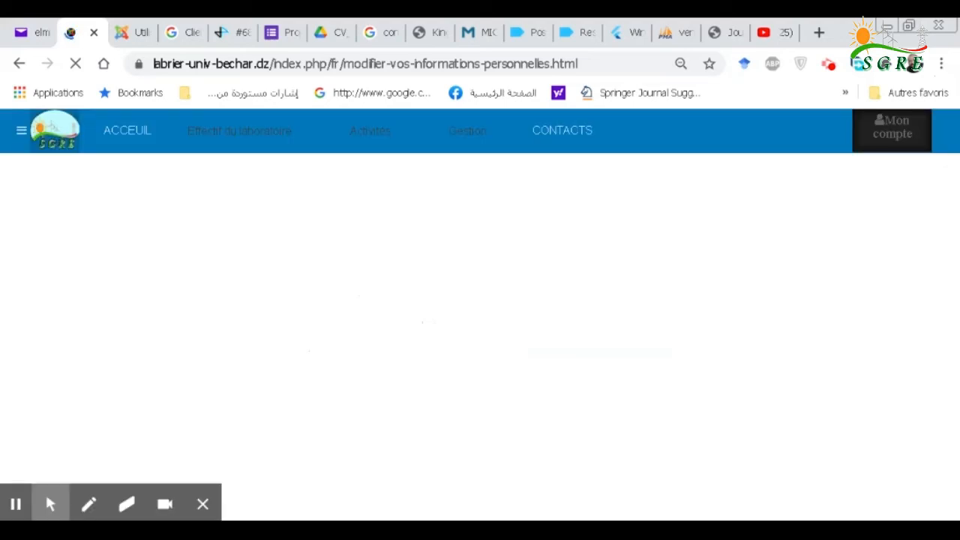
{"action": "scroll", "coordinate": [479, 315], "scroll_direction": "down", "scroll_amount": 2}
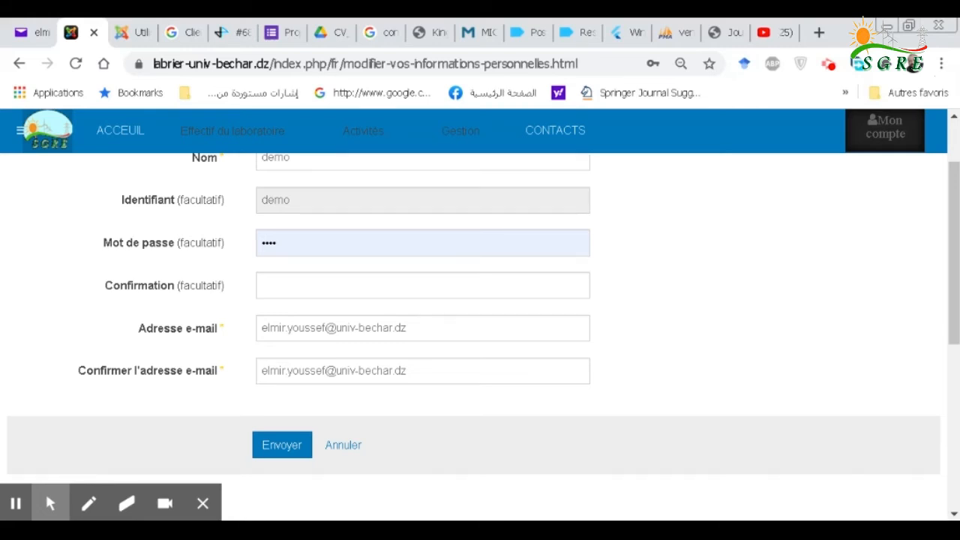
{"action": "scroll", "coordinate": [479, 315], "scroll_direction": "up", "scroll_amount": 2}
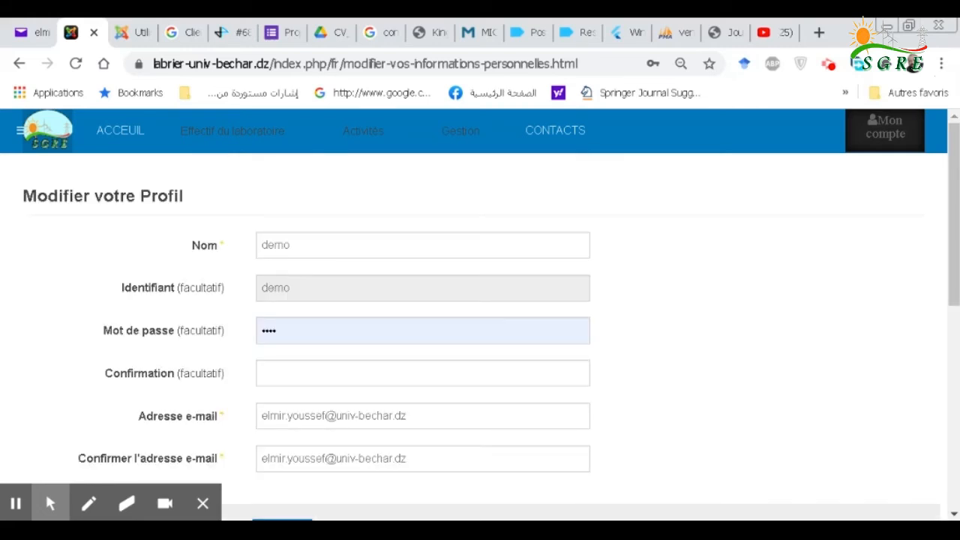
{"action": "double_click", "coordinate": [275, 245]}
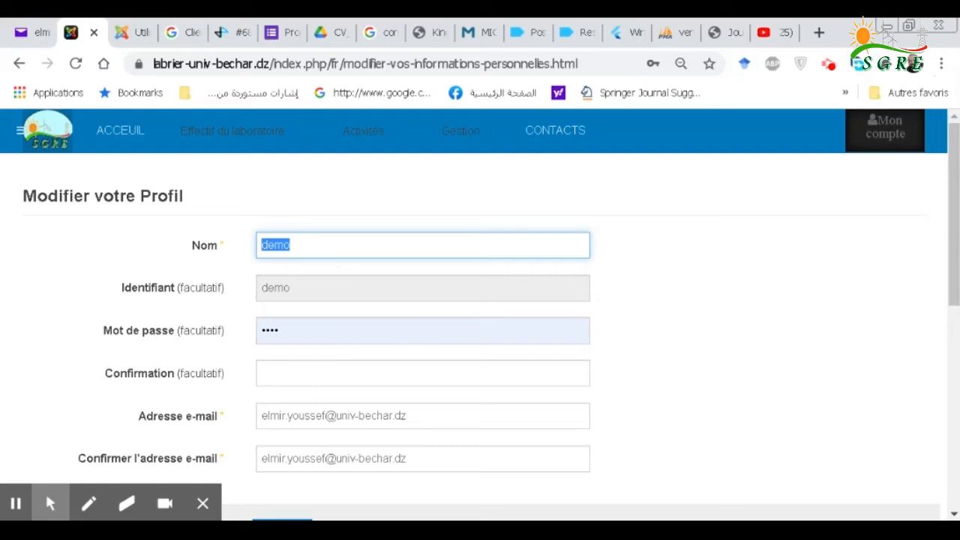
Leave the personal information form and open the academic profile for editing from the account options
{"action": "left_click", "coordinate": [600, 303]}
{"action": "scroll", "coordinate": [601, 302], "scroll_direction": "down", "scroll_amount": 1}
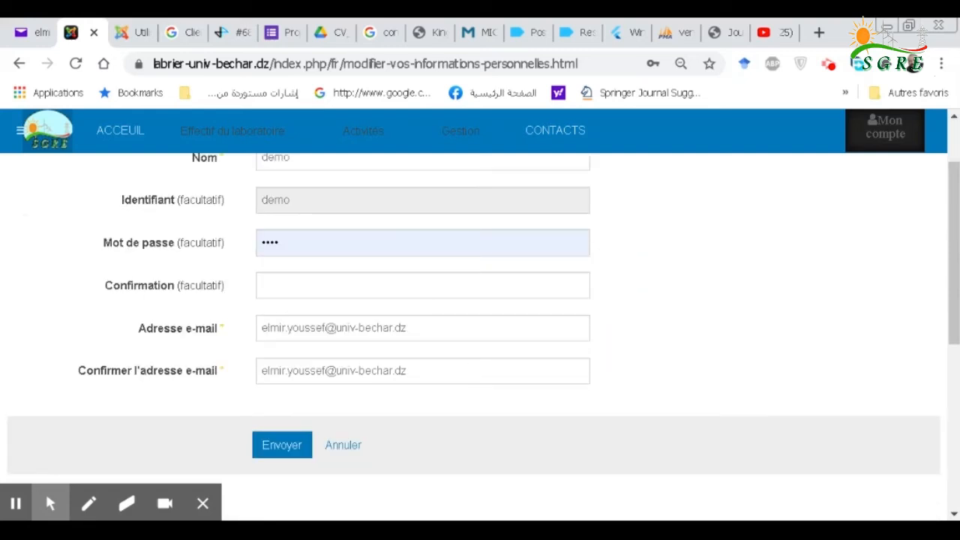
{"action": "left_click", "coordinate": [887, 141]}
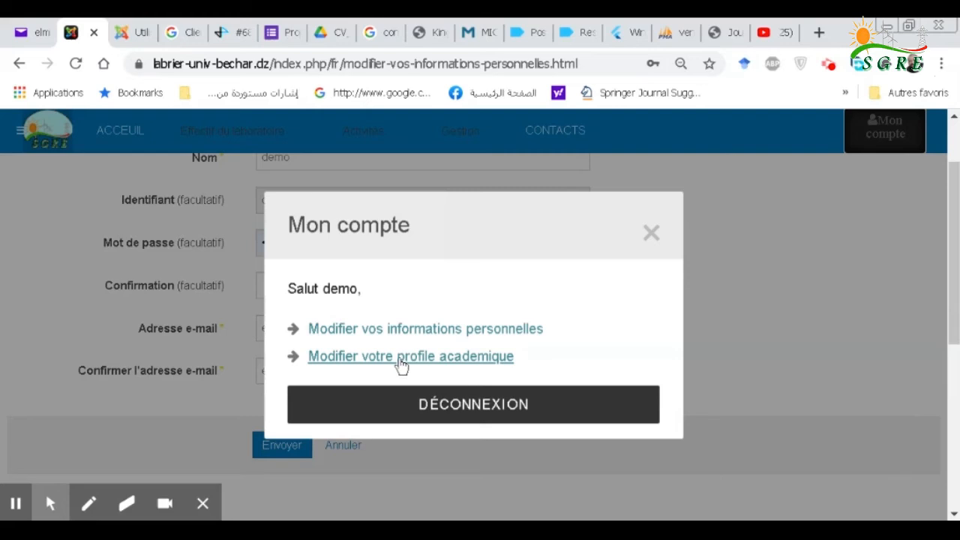
{"action": "left_click", "coordinate": [446, 360]}
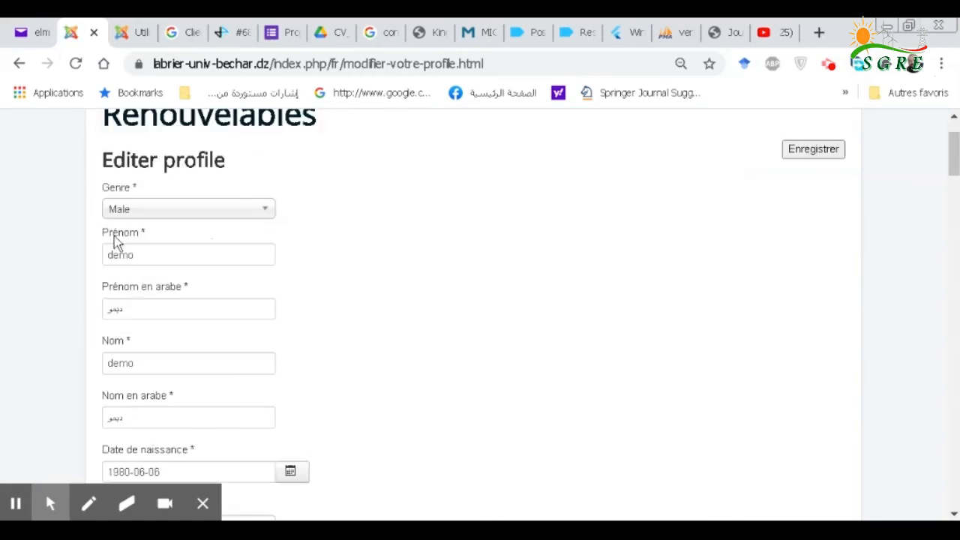
Pick a new date of birth from the calendar in the Date de naissance field
{"action": "scroll", "coordinate": [67, 331], "scroll_direction": "down", "scroll_amount": 1}
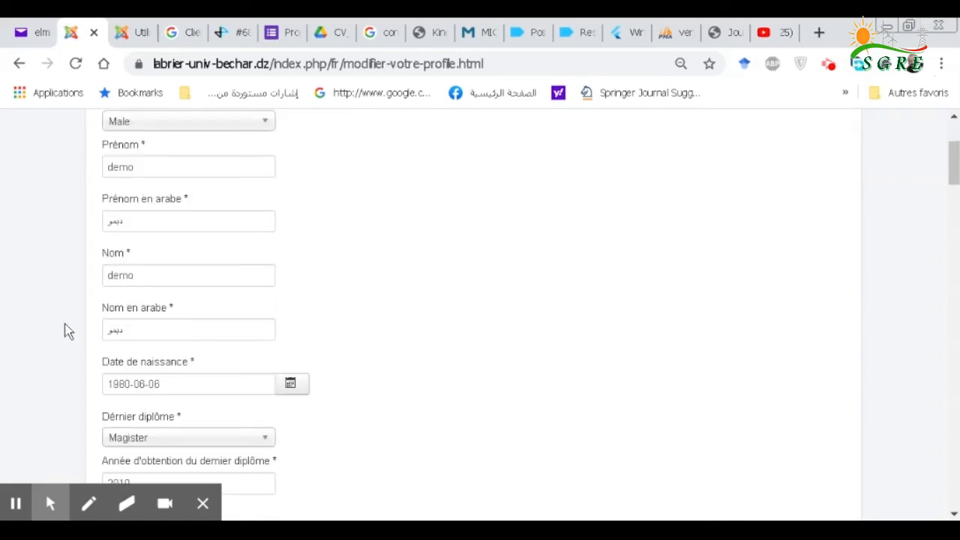
{"action": "scroll", "coordinate": [67, 331], "scroll_direction": "down", "scroll_amount": 1}
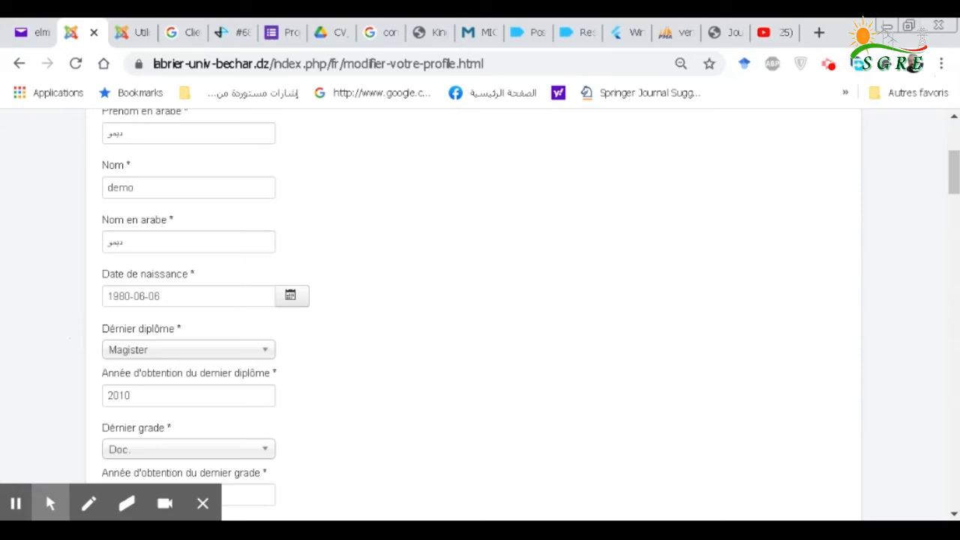
{"action": "left_click", "coordinate": [286, 305]}
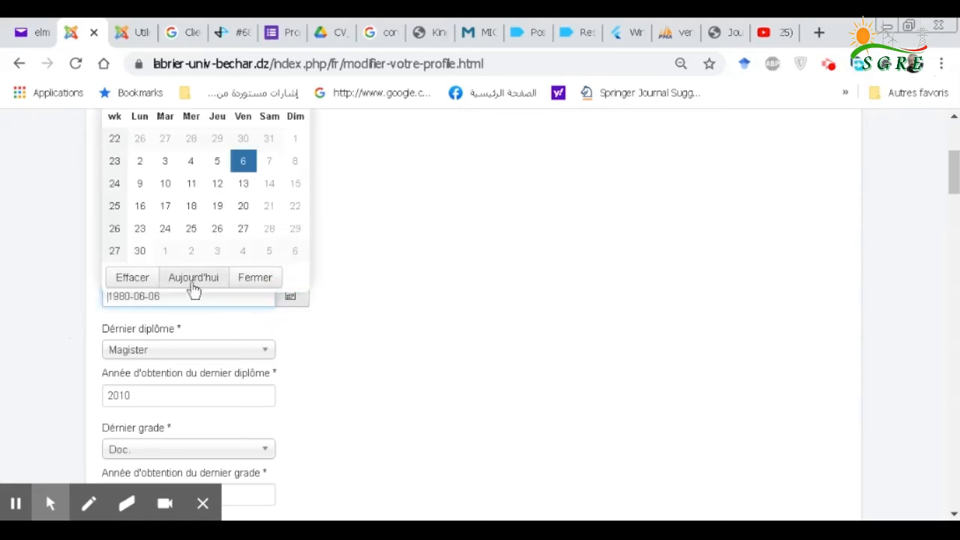
{"action": "left_click", "coordinate": [168, 208]}
{"action": "left_click", "coordinate": [80, 317]}
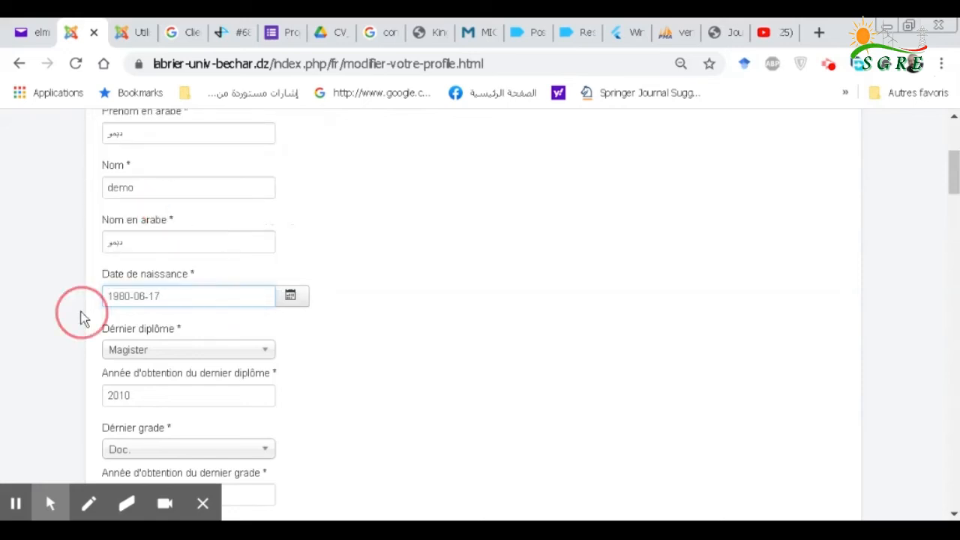
Set the latest diploma, Dérnier diplôme, to Master
{"action": "scroll", "coordinate": [82, 319], "scroll_direction": "down", "scroll_amount": 1}
{"action": "left_click", "coordinate": [165, 264]}
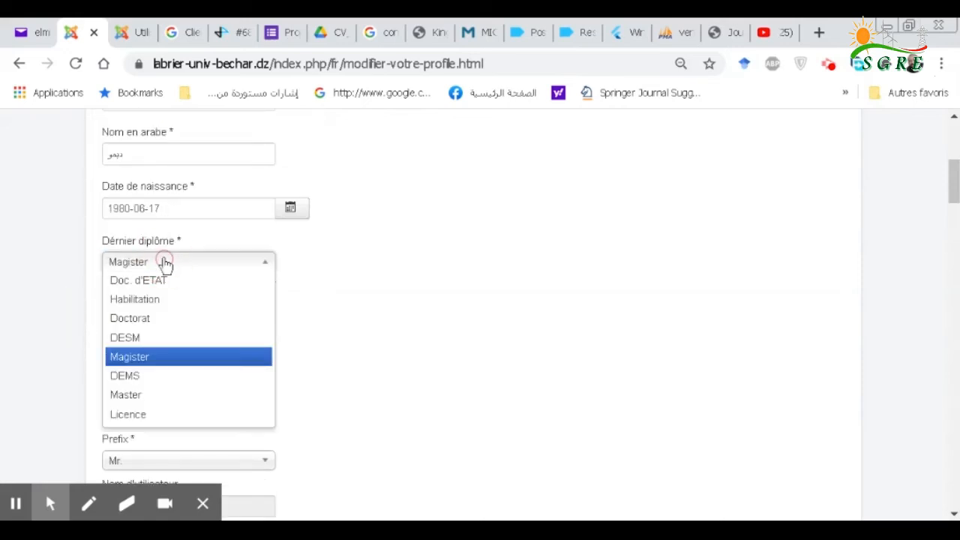
{"action": "left_click", "coordinate": [165, 264]}
{"action": "left_click", "coordinate": [163, 262]}
{"action": "left_click", "coordinate": [141, 394]}
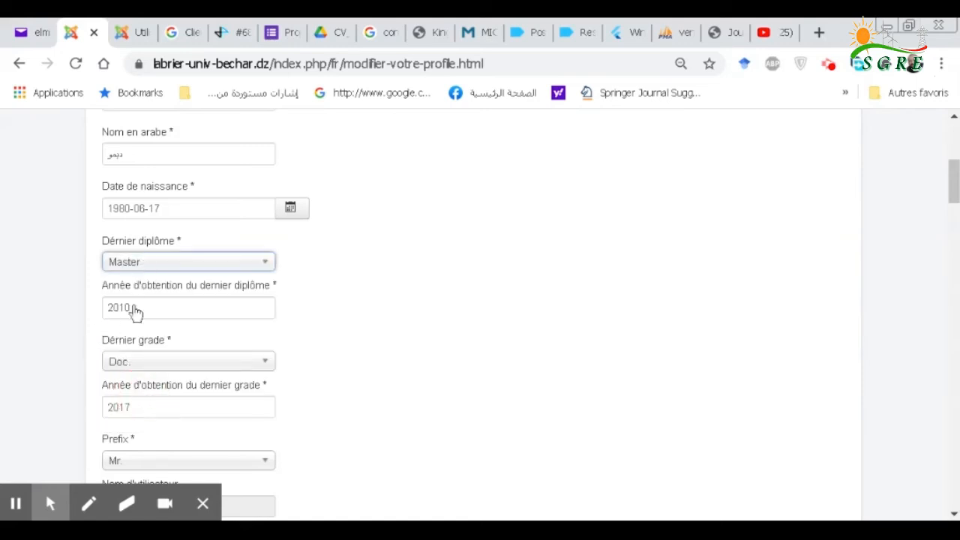
Set the latest grade, Dérnier grade, to Pr
{"action": "scroll", "coordinate": [283, 304], "scroll_direction": "down", "scroll_amount": 1}
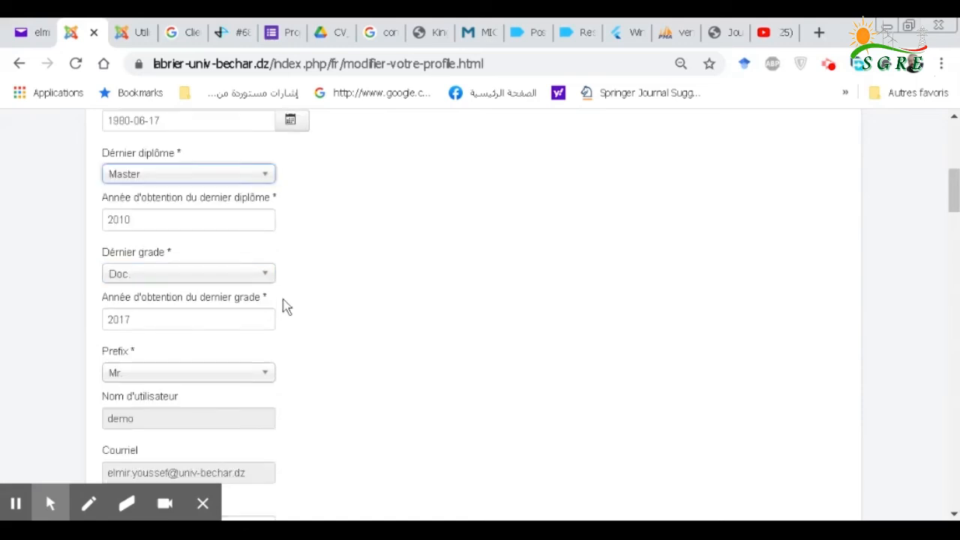
{"action": "left_click", "coordinate": [162, 279]}
{"action": "left_click", "coordinate": [160, 278]}
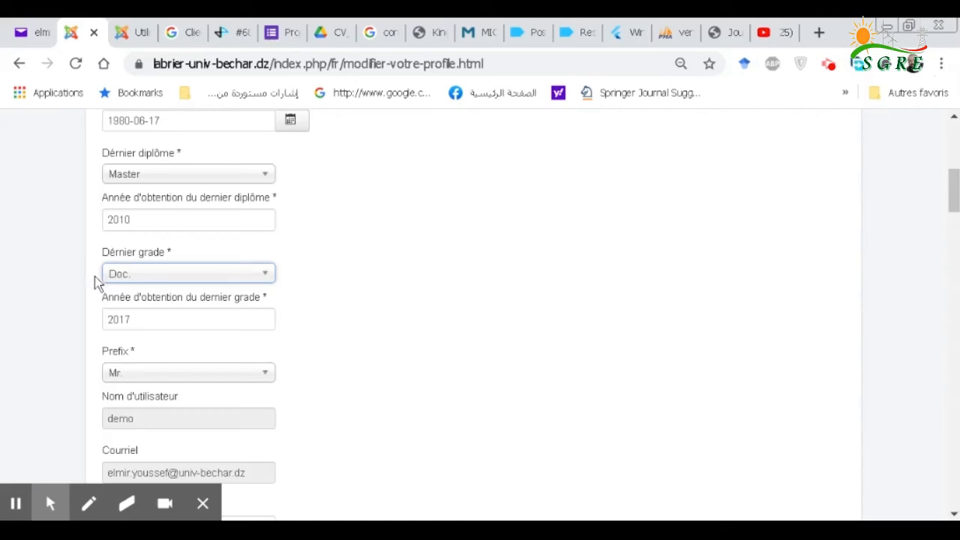
{"action": "scroll", "coordinate": [70, 287], "scroll_direction": "down", "scroll_amount": 1}
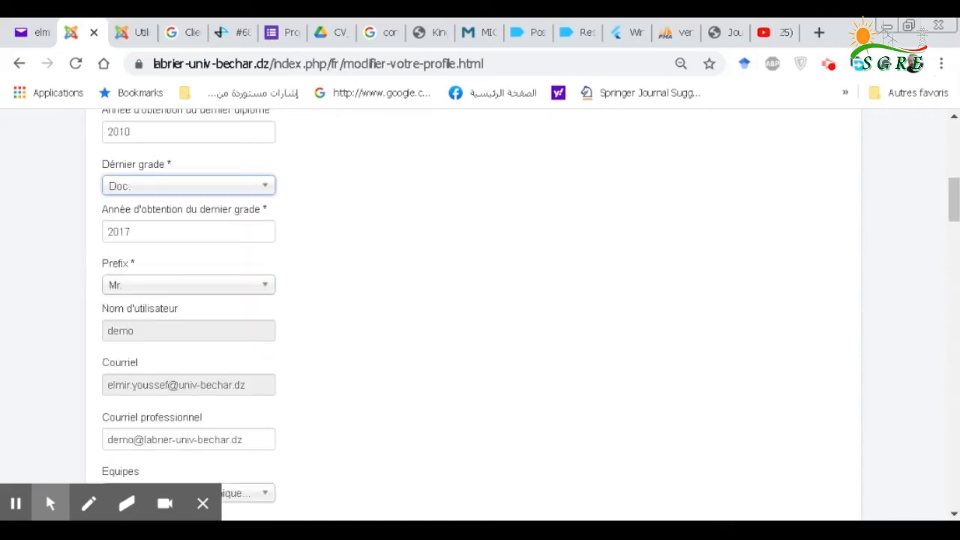
{"action": "left_click", "coordinate": [118, 188]}
{"action": "left_click", "coordinate": [123, 232]}
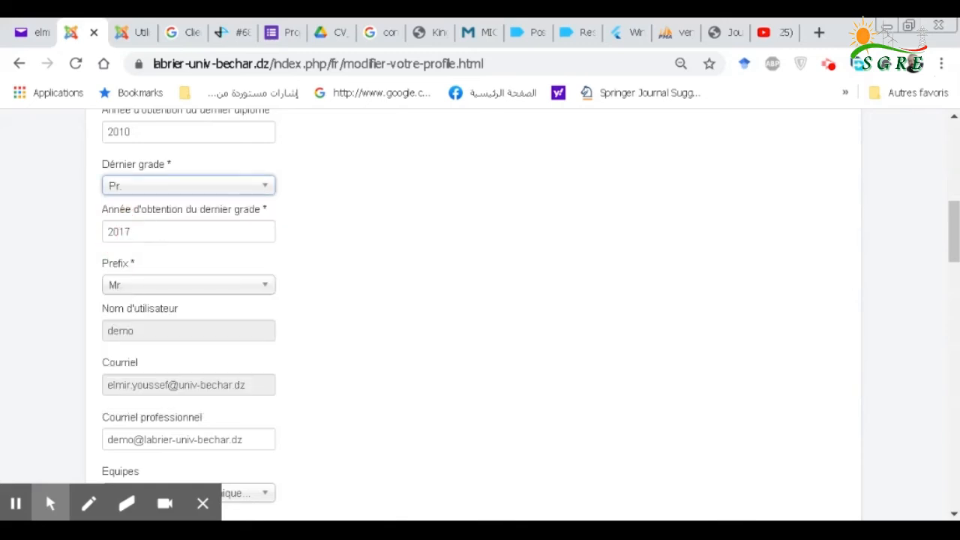
Check the fields offered for the selected grade, and return Dérnier grade to Doc
{"action": "scroll", "coordinate": [93, 245], "scroll_direction": "down", "scroll_amount": 2}
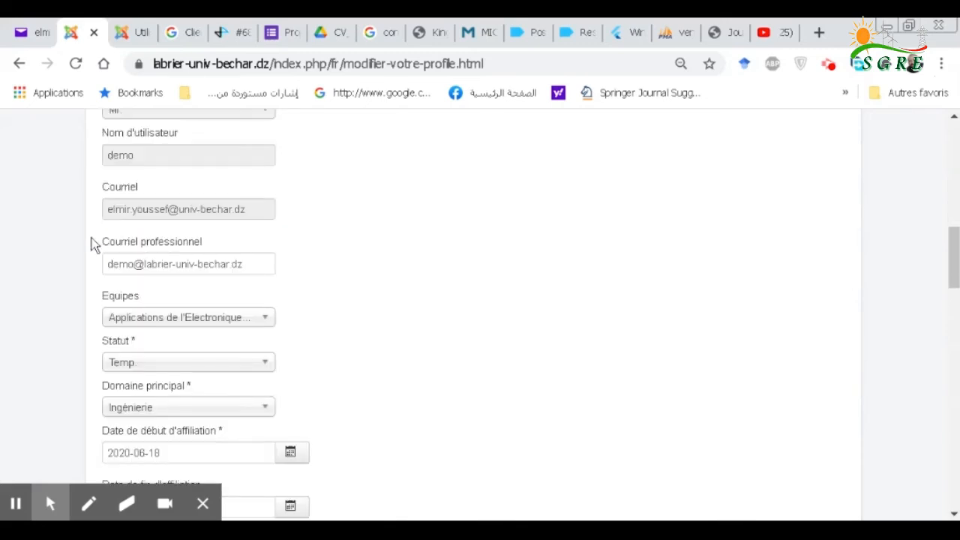
{"action": "scroll", "coordinate": [93, 244], "scroll_direction": "down", "scroll_amount": 1}
{"action": "scroll", "coordinate": [93, 244], "scroll_direction": "down", "scroll_amount": 1}
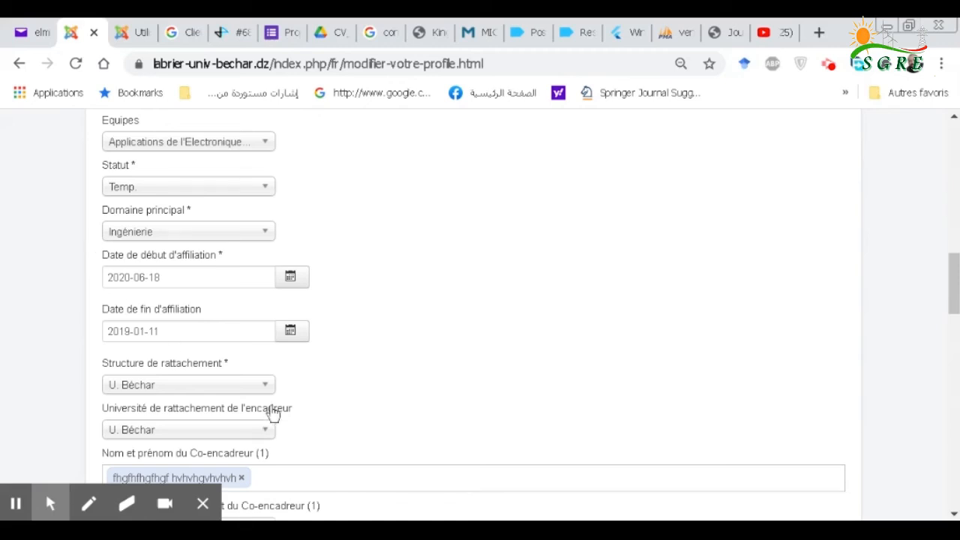
{"action": "scroll", "coordinate": [66, 270], "scroll_direction": "up", "scroll_amount": 2}
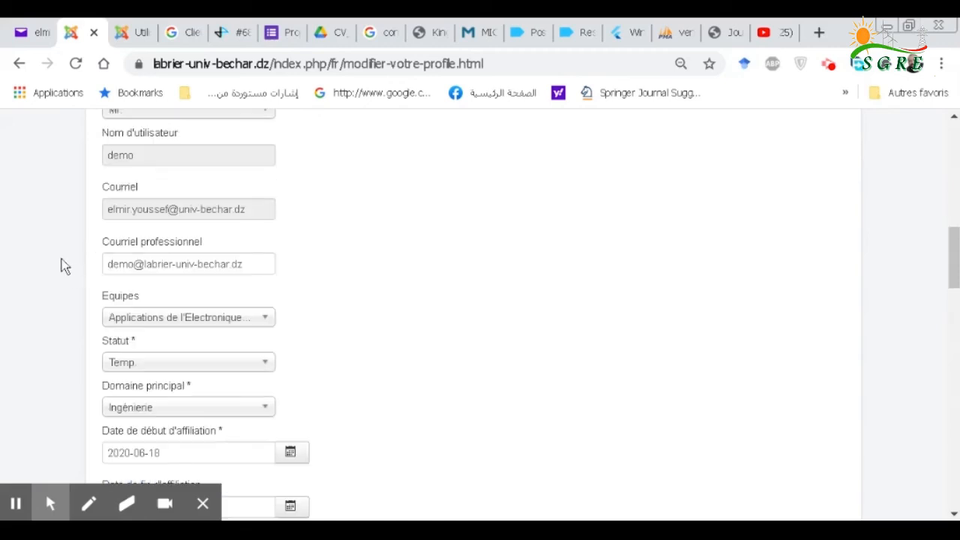
{"action": "scroll", "coordinate": [90, 214], "scroll_direction": "up", "scroll_amount": 2}
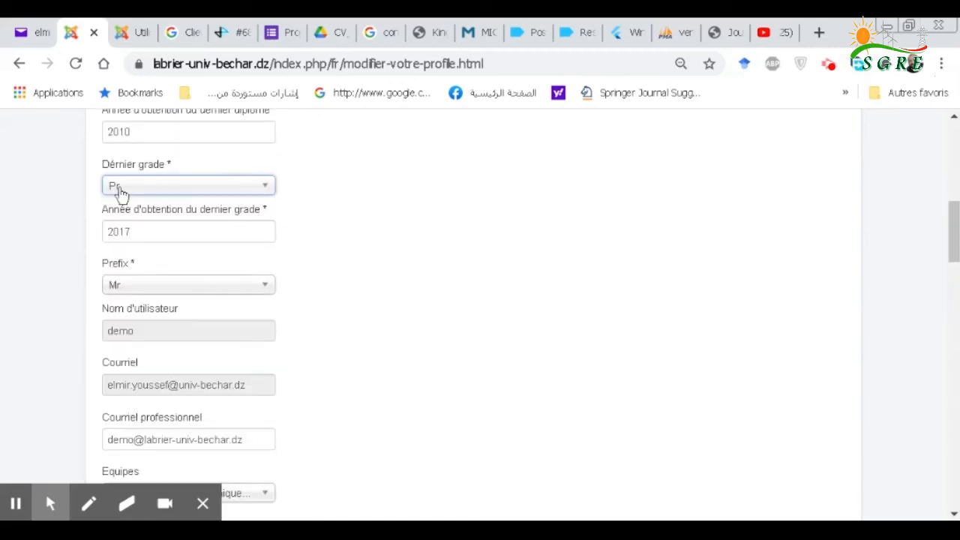
{"action": "left_click", "coordinate": [114, 188]}
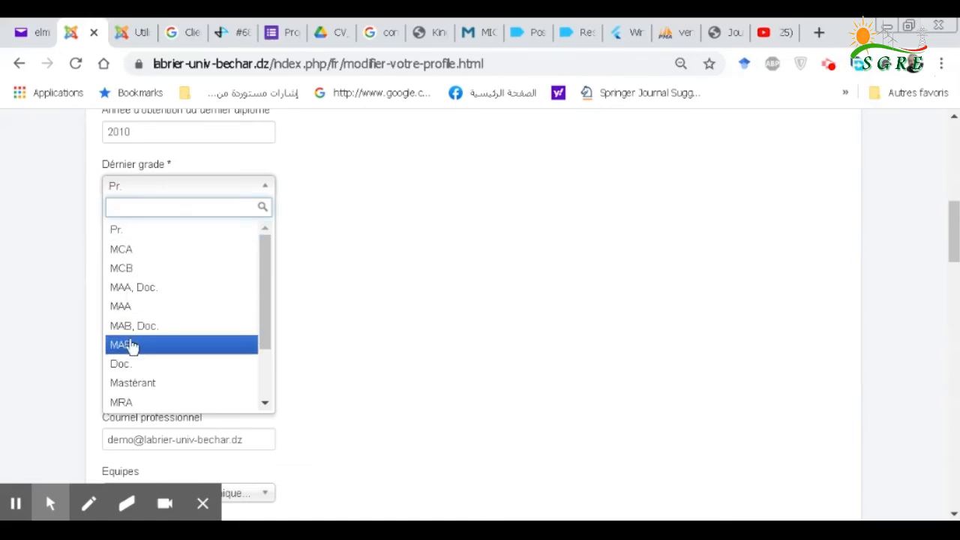
{"action": "left_click", "coordinate": [135, 373]}
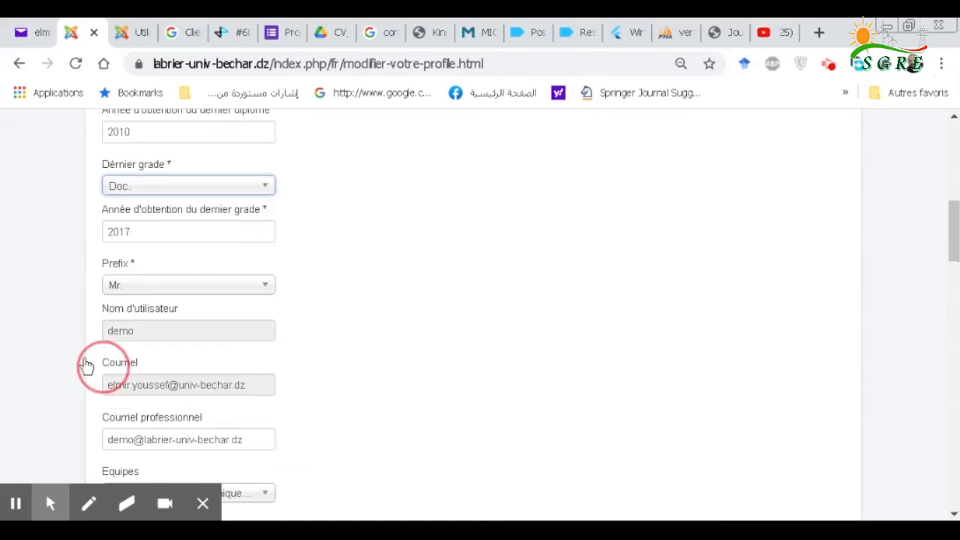
Remove the existing entries from the first co-supervisor and supervisor name fields of the academic profile
{"action": "scroll", "coordinate": [72, 358], "scroll_direction": "down", "scroll_amount": 2}
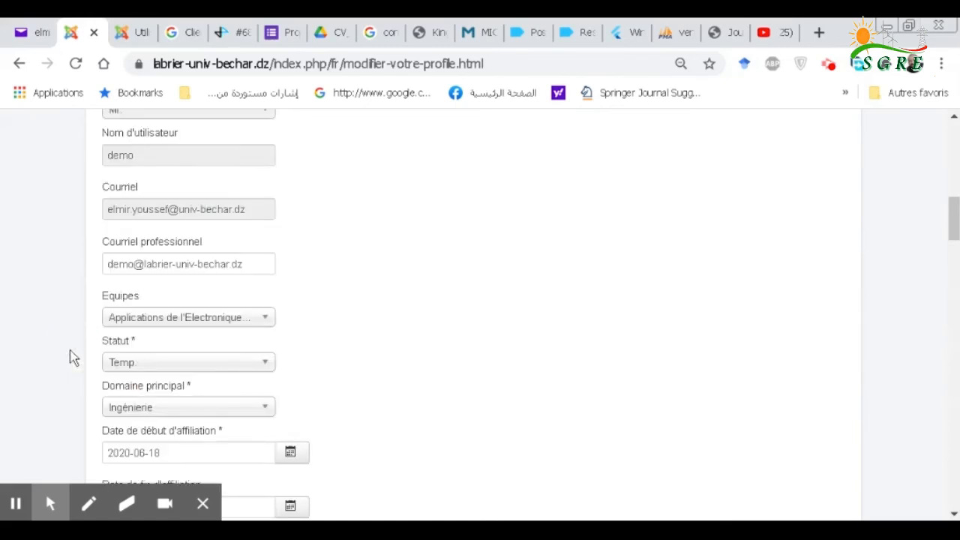
{"action": "scroll", "coordinate": [71, 358], "scroll_direction": "down", "scroll_amount": 2}
{"action": "scroll", "coordinate": [71, 357], "scroll_direction": "down", "scroll_amount": 1}
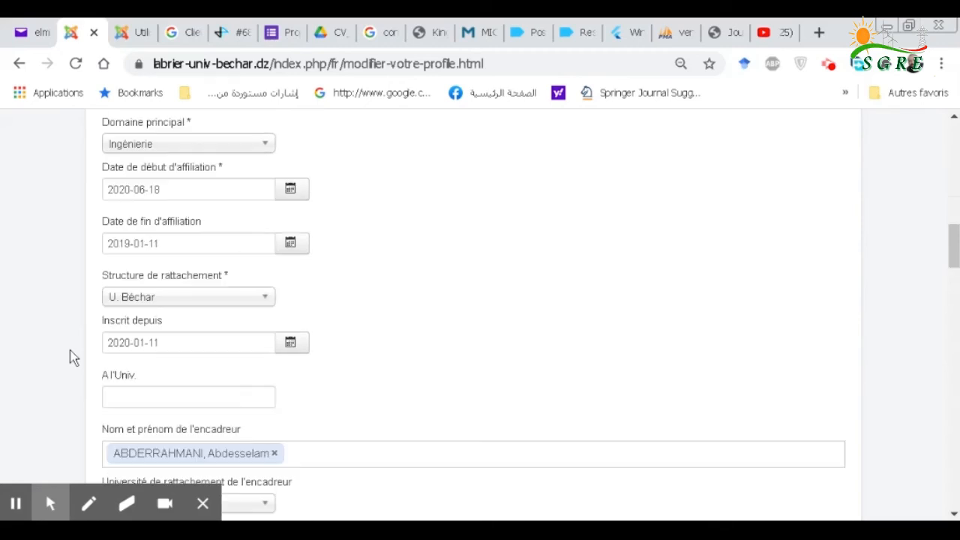
{"action": "scroll", "coordinate": [72, 358], "scroll_direction": "up", "scroll_amount": 1}
{"action": "scroll", "coordinate": [71, 358], "scroll_direction": "down", "scroll_amount": 2}
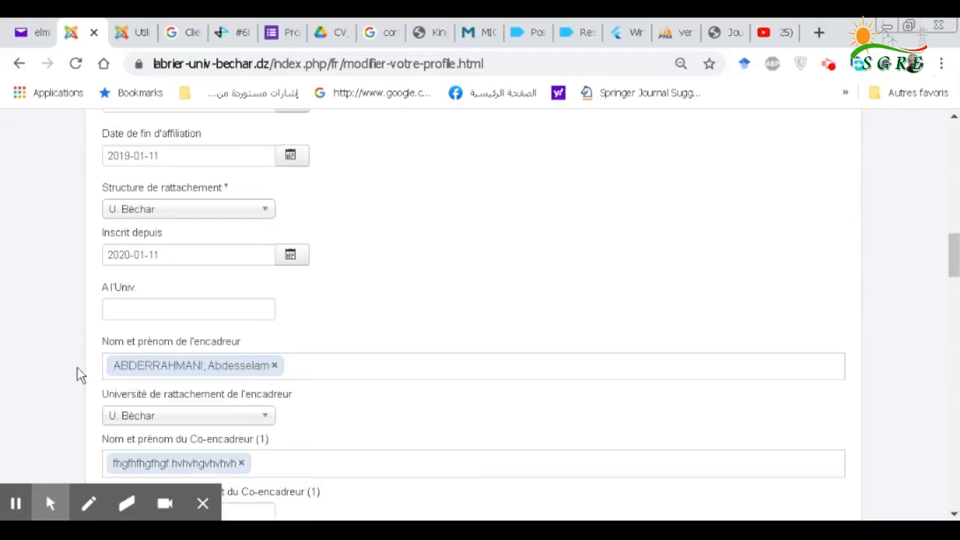
{"action": "scroll", "coordinate": [79, 365], "scroll_direction": "down", "scroll_amount": 1}
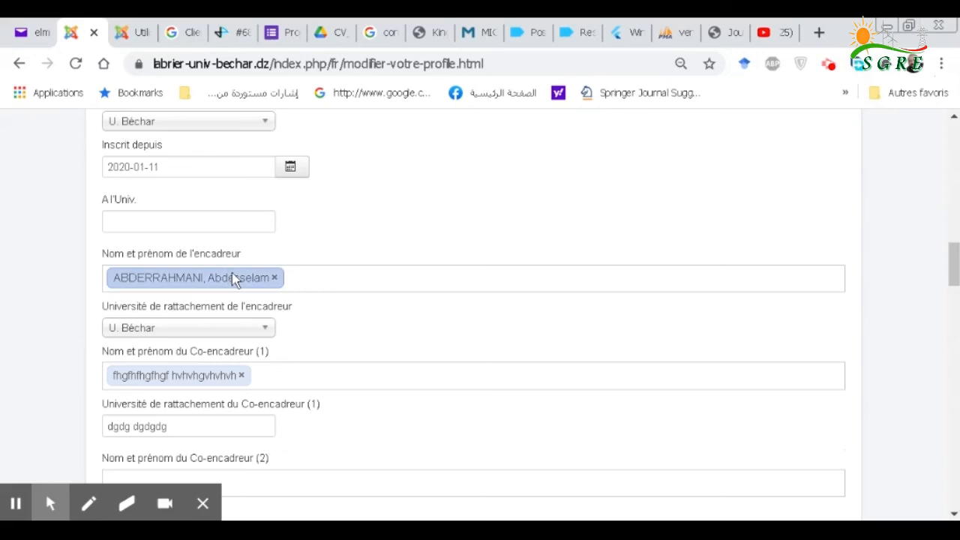
{"action": "left_click", "coordinate": [242, 376]}
{"action": "left_click", "coordinate": [274, 278]}
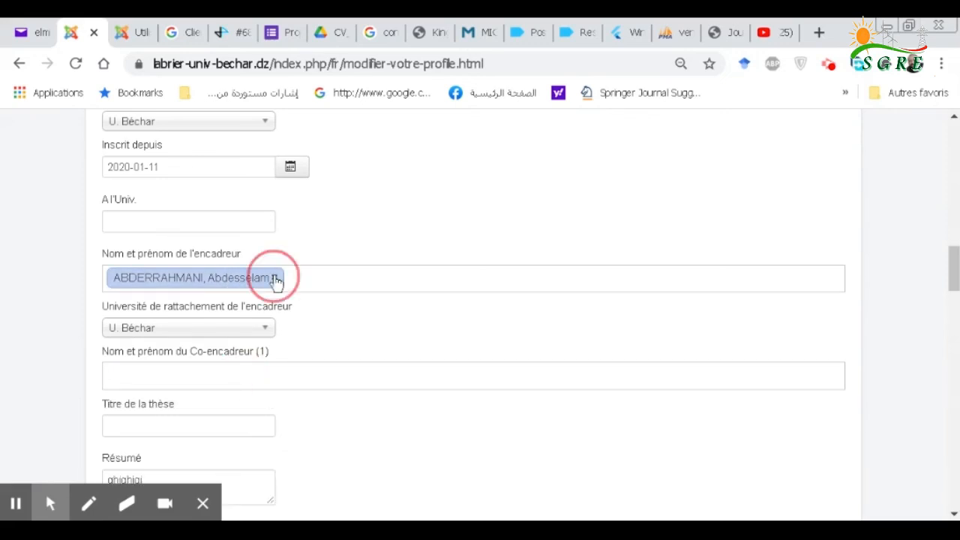
Look through the supervisor's university options, and enter the supervisor's full name by choosing a suggested laboratory member
{"action": "left_click", "coordinate": [170, 331]}
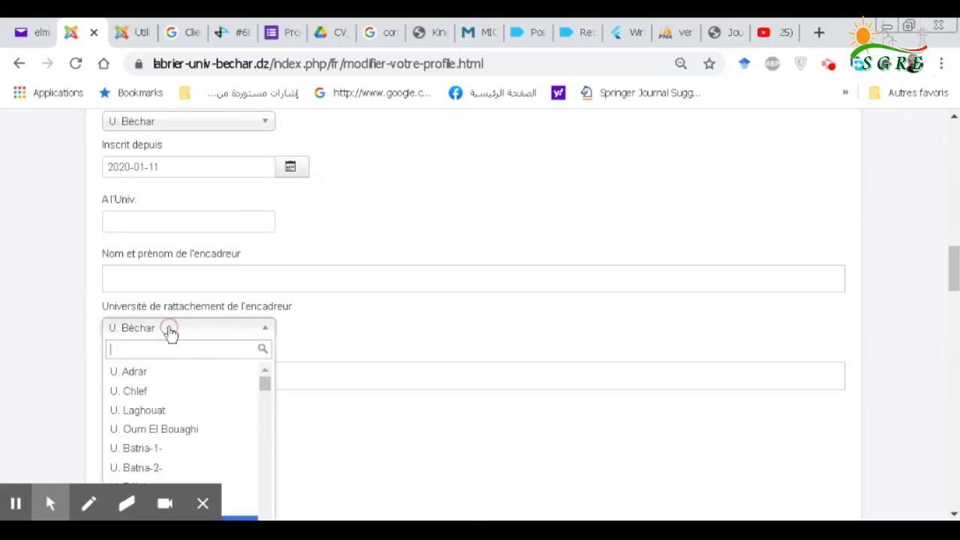
{"action": "left_click", "coordinate": [259, 351]}
{"action": "left_click", "coordinate": [181, 277]}
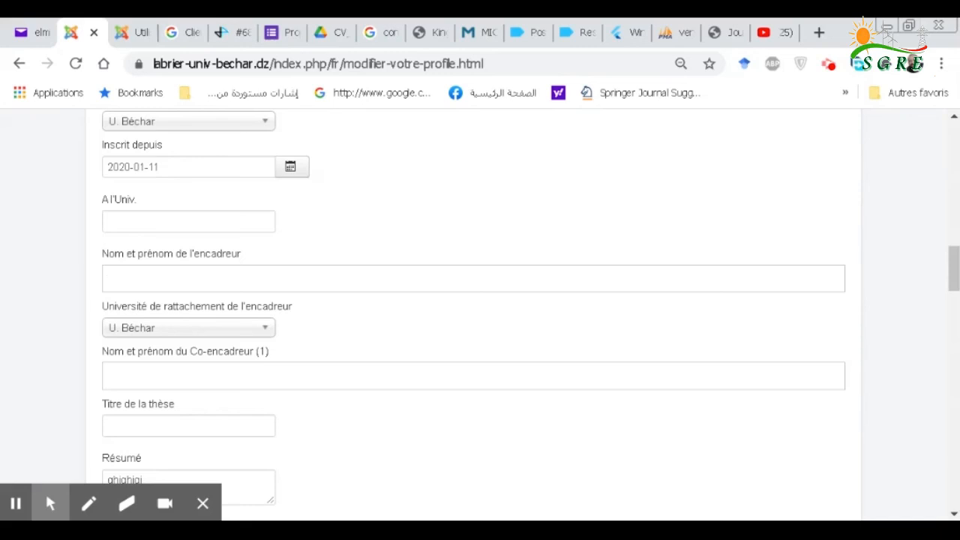
{"action": "type", "text": "abb"}
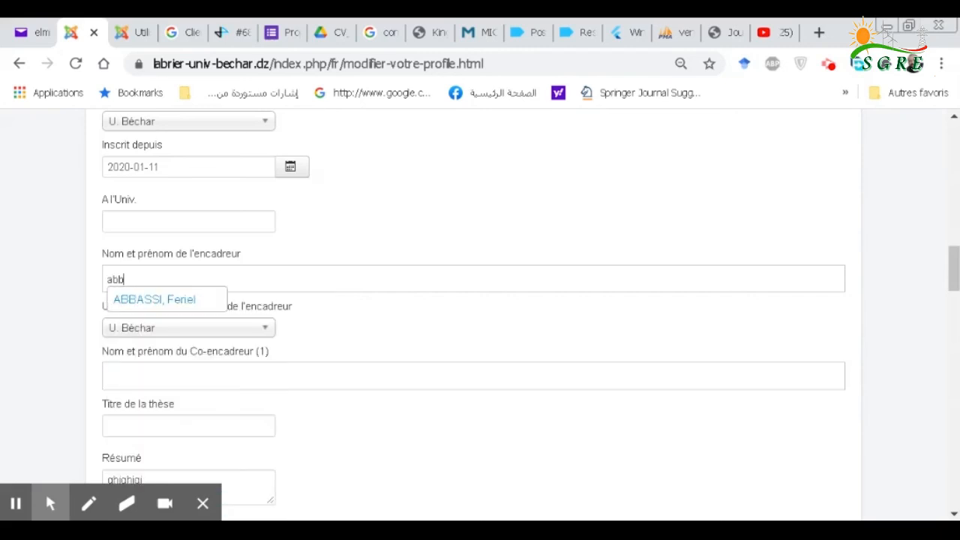
{"action": "key", "text": "BackSpace"}
{"action": "type", "text": "d"}
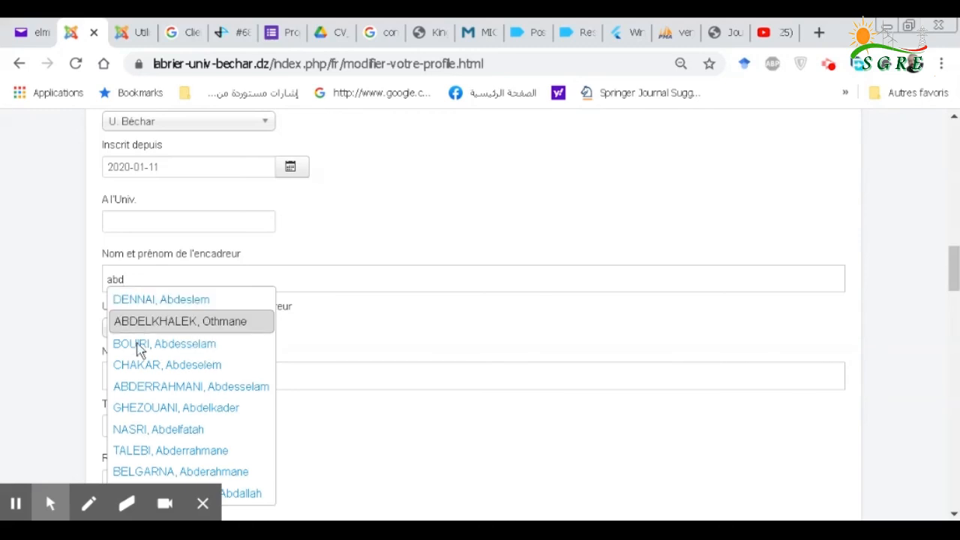
{"action": "left_click", "coordinate": [153, 391]}
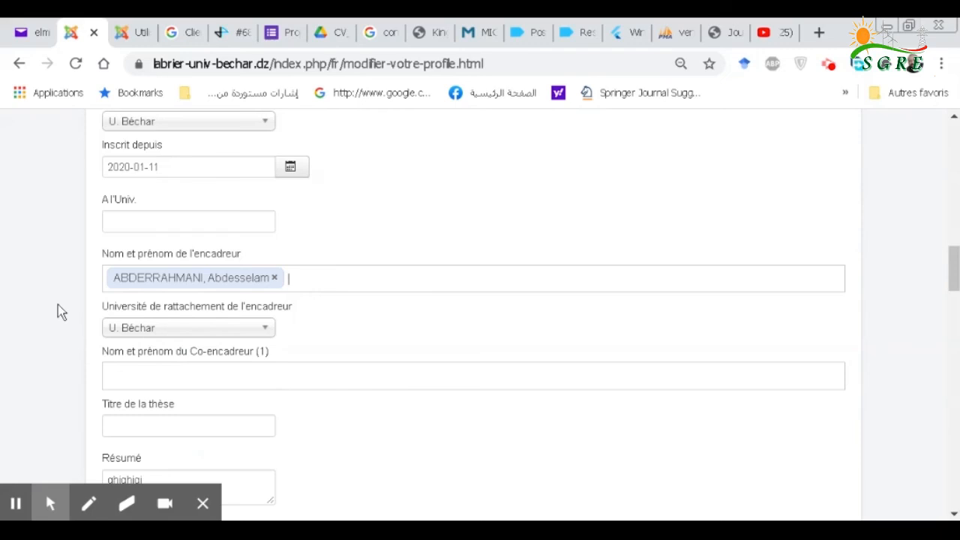
Fill in the thesis title, Titre de la thèse, with gdgdfgfdgfd
{"action": "scroll", "coordinate": [62, 312], "scroll_direction": "down", "scroll_amount": 1}
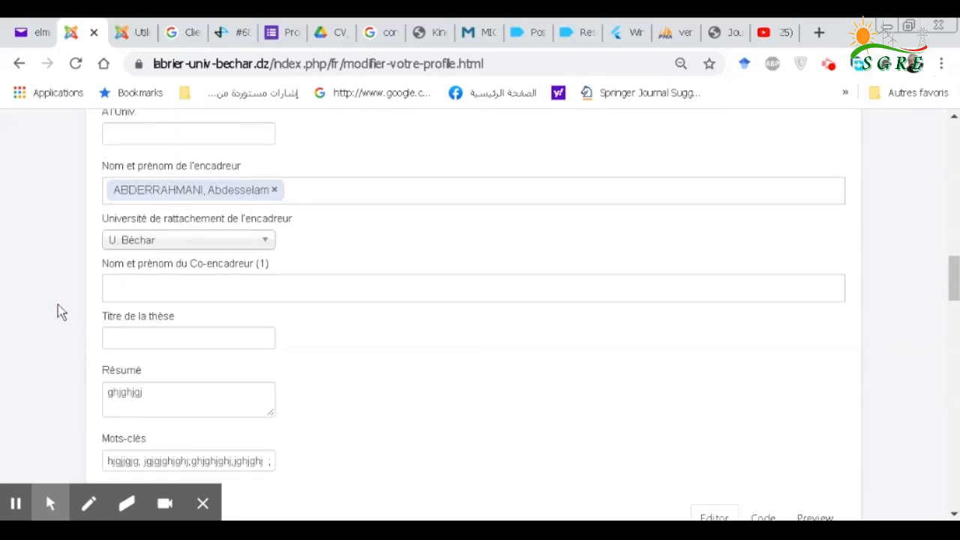
{"action": "double_click", "coordinate": [138, 392]}
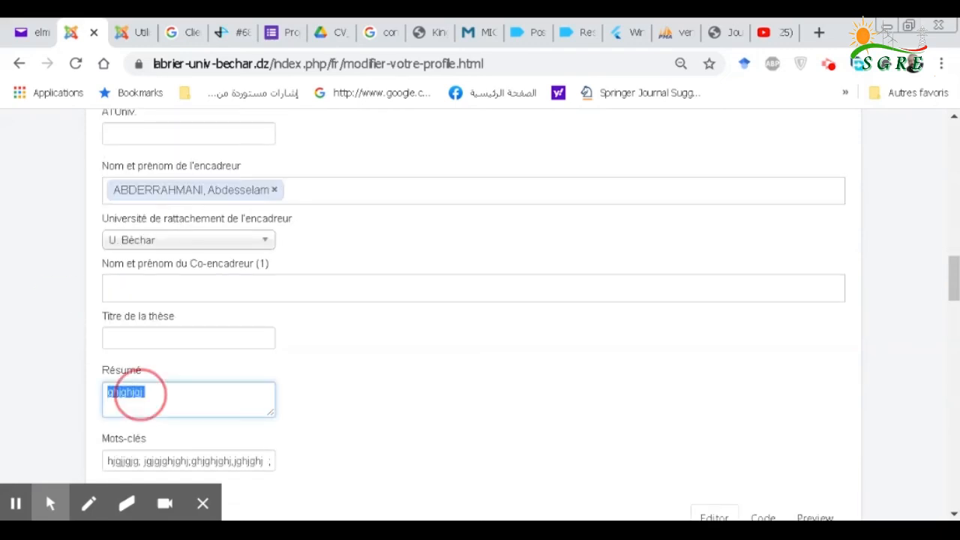
{"action": "scroll", "coordinate": [52, 375], "scroll_direction": "down", "scroll_amount": 1}
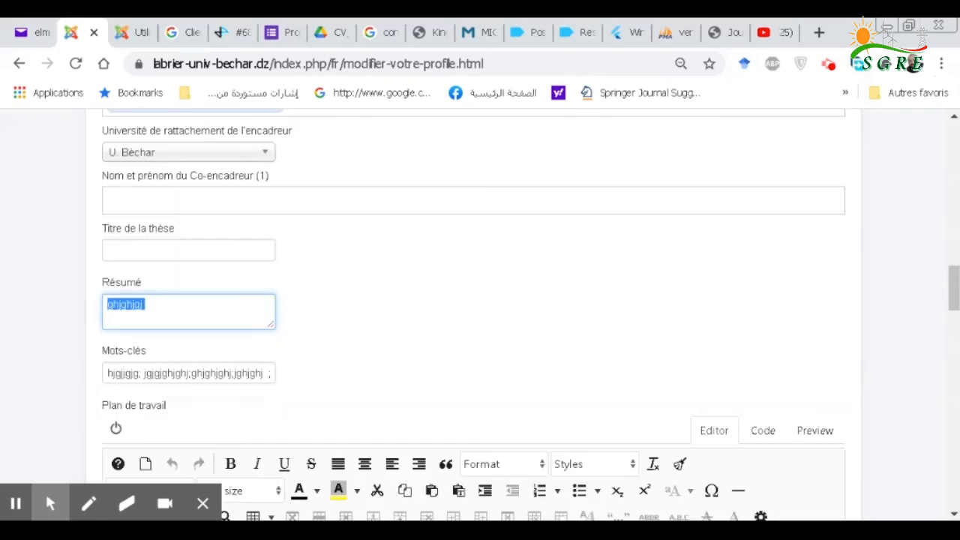
{"action": "left_click", "coordinate": [139, 250]}
{"action": "type", "text": "gdgdfgfdgfd"}
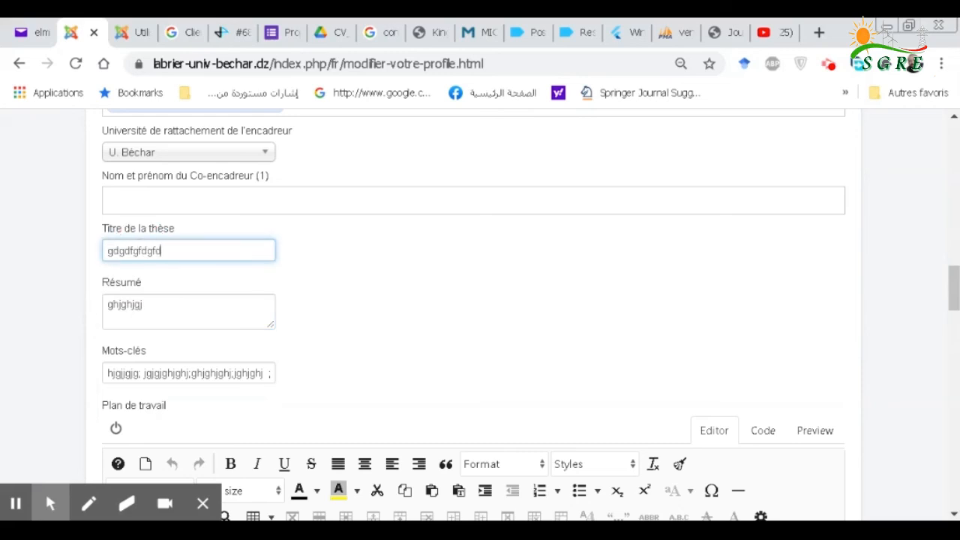
Review the remaining profile fields, from the thesis abstract, keywords and work plan to the contact details, photo and description
{"action": "scroll", "coordinate": [66, 272], "scroll_direction": "down", "scroll_amount": 1}
{"action": "scroll", "coordinate": [66, 272], "scroll_direction": "down", "scroll_amount": 3}
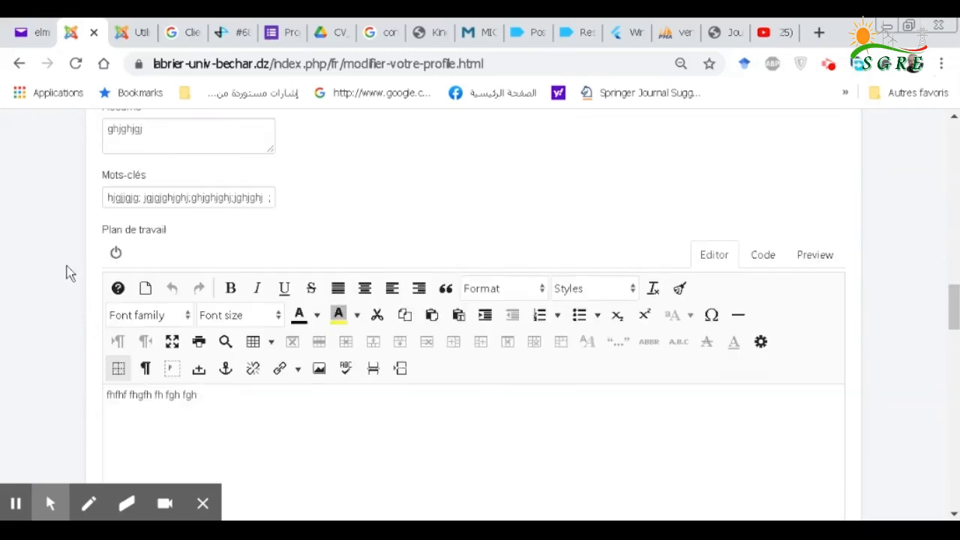
{"action": "scroll", "coordinate": [37, 289], "scroll_direction": "down", "scroll_amount": 4}
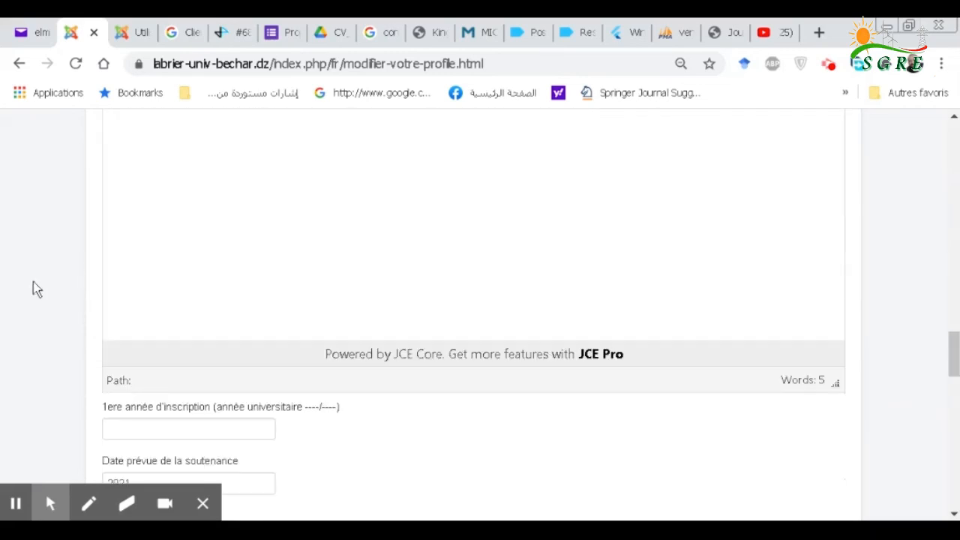
{"action": "scroll", "coordinate": [37, 290], "scroll_direction": "down", "scroll_amount": 5}
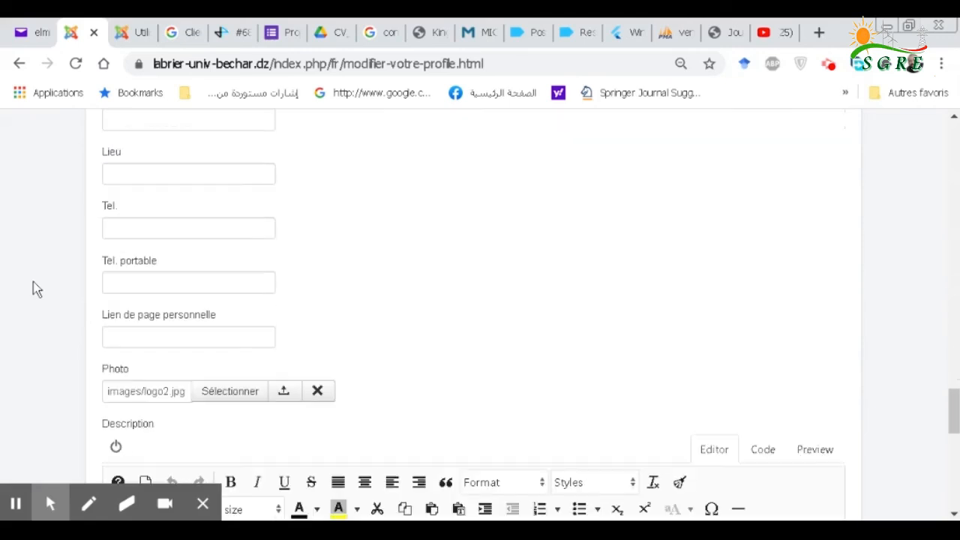
{"action": "scroll", "coordinate": [36, 288], "scroll_direction": "up", "scroll_amount": 1}
{"action": "scroll", "coordinate": [45, 296], "scroll_direction": "down", "scroll_amount": 2}
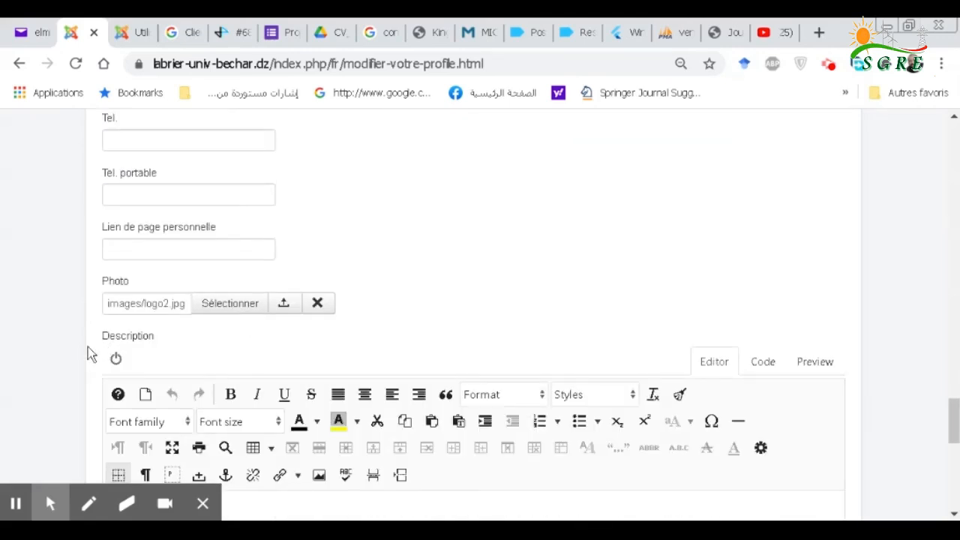
{"action": "scroll", "coordinate": [47, 338], "scroll_direction": "down", "scroll_amount": 5}
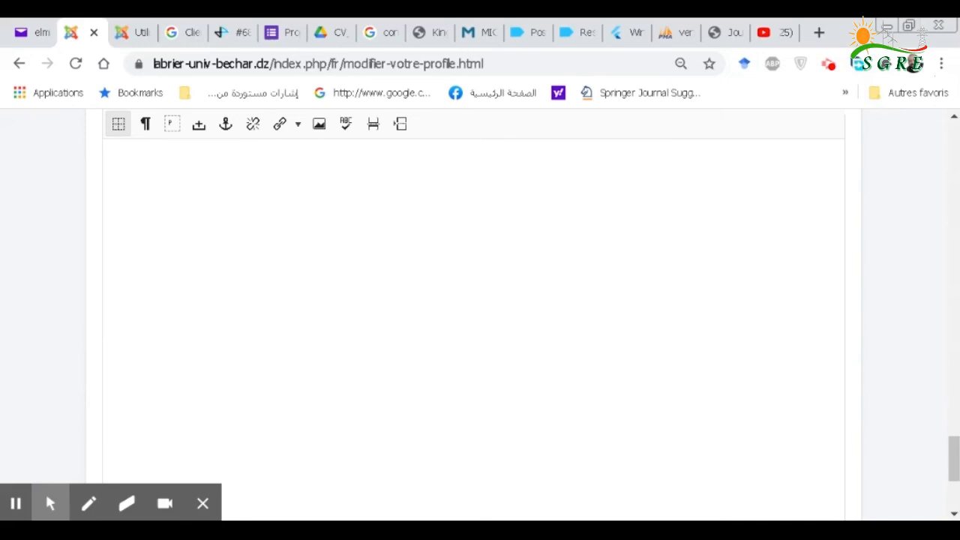
{"action": "scroll", "coordinate": [56, 289], "scroll_direction": "down", "scroll_amount": 4}
Save the edited member profile
{"action": "scroll", "coordinate": [55, 289], "scroll_direction": "up", "scroll_amount": 5}
{"action": "scroll", "coordinate": [55, 289], "scroll_direction": "up", "scroll_amount": 15}
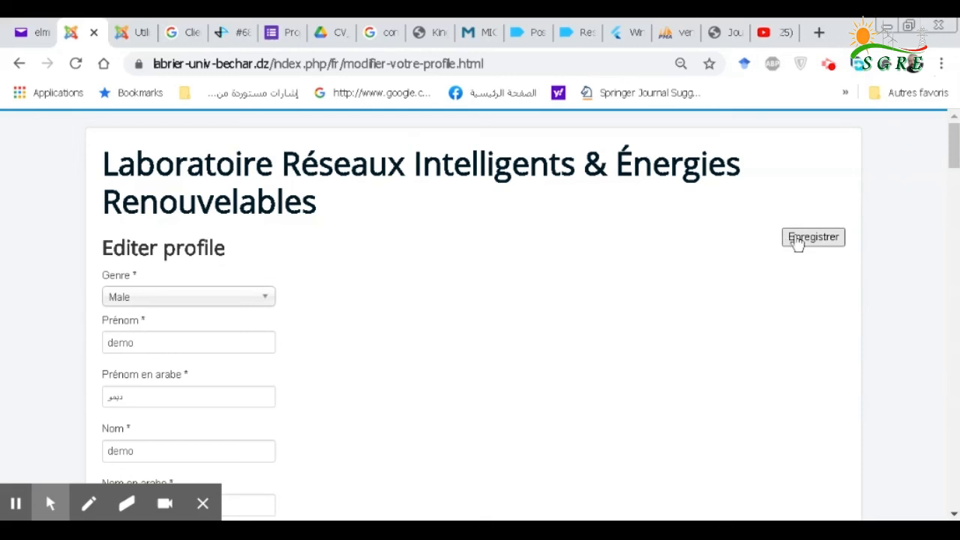
{"action": "left_click", "coordinate": [797, 240]}
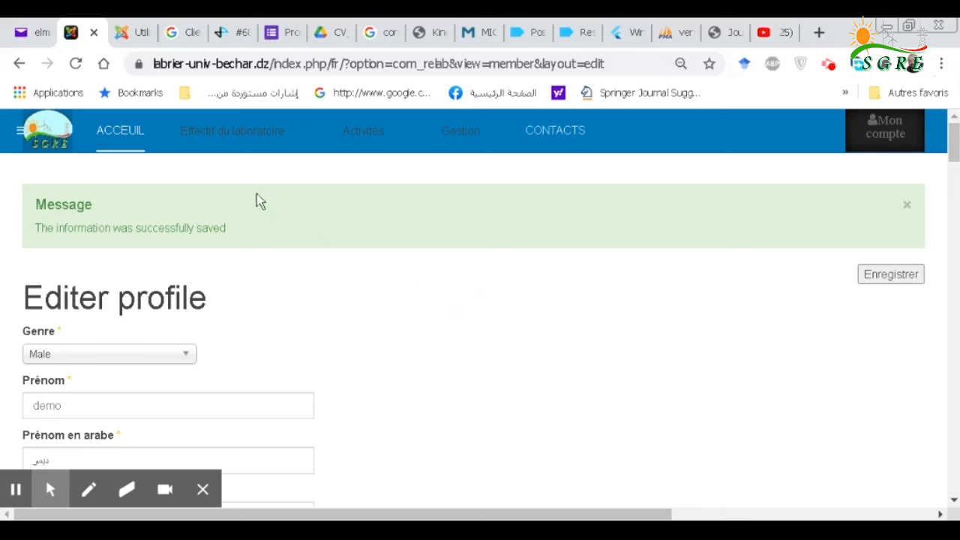
Return to the home page, then open the laboratory's Composante humaine list and find the demo member's entry
{"action": "left_click", "coordinate": [123, 129]}
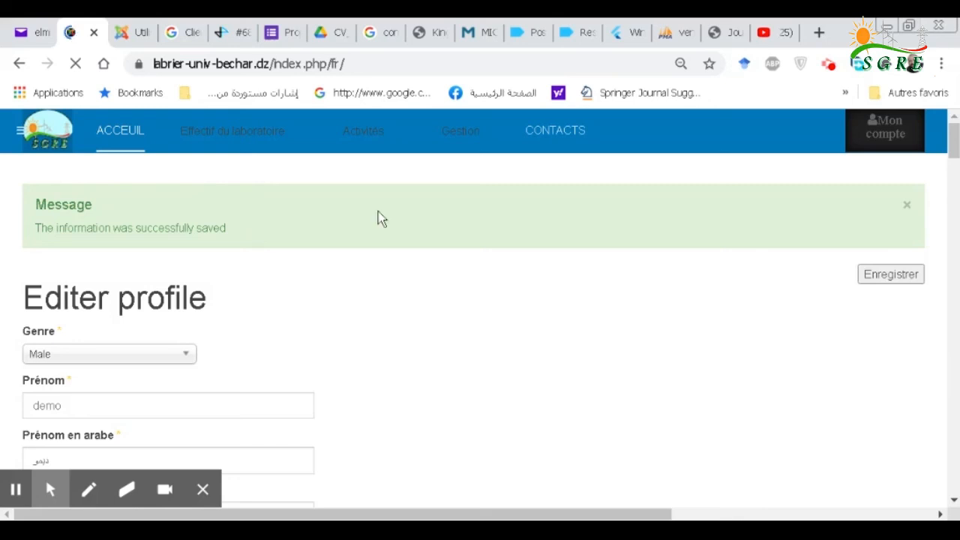
{"action": "mouse_move", "coordinate": [232, 130]}
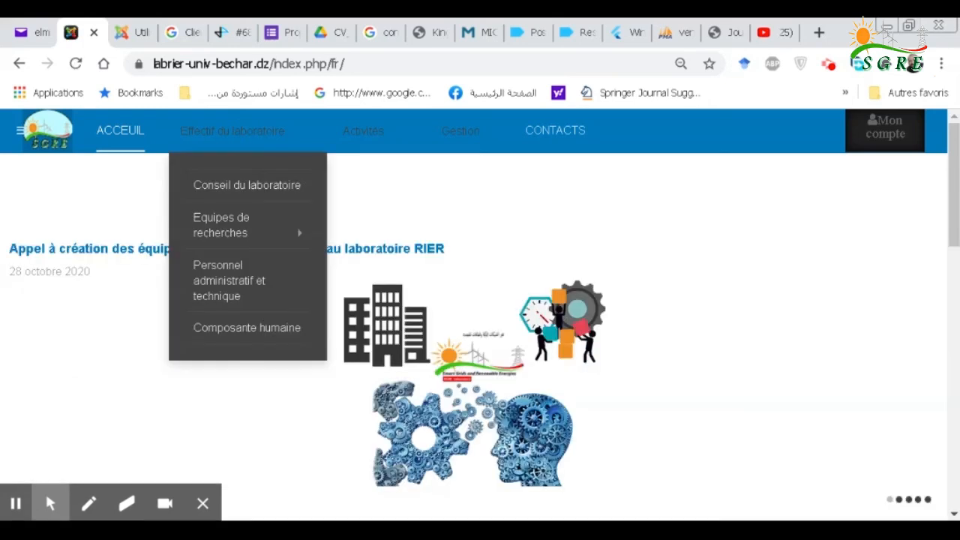
{"action": "left_click", "coordinate": [271, 328]}
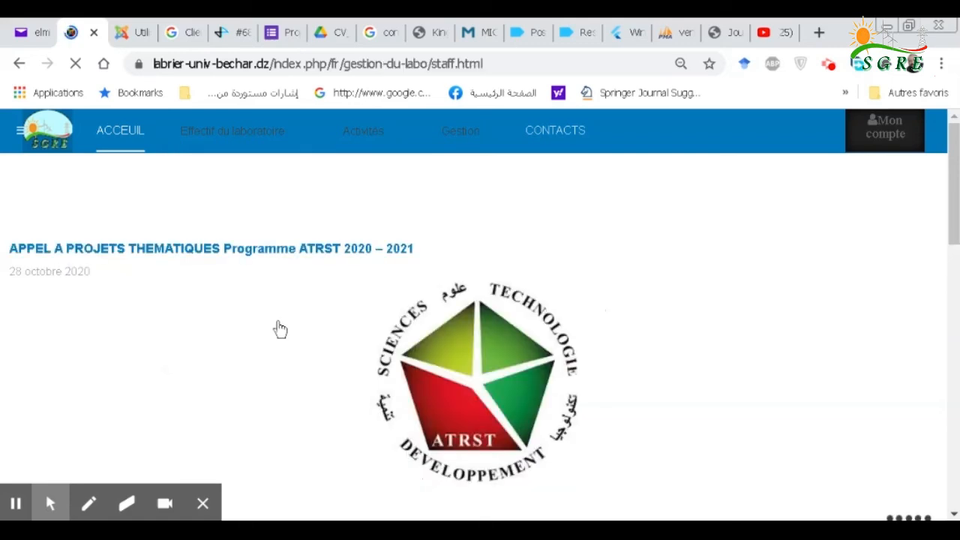
{"action": "scroll", "coordinate": [279, 330], "scroll_direction": "down", "scroll_amount": 5}
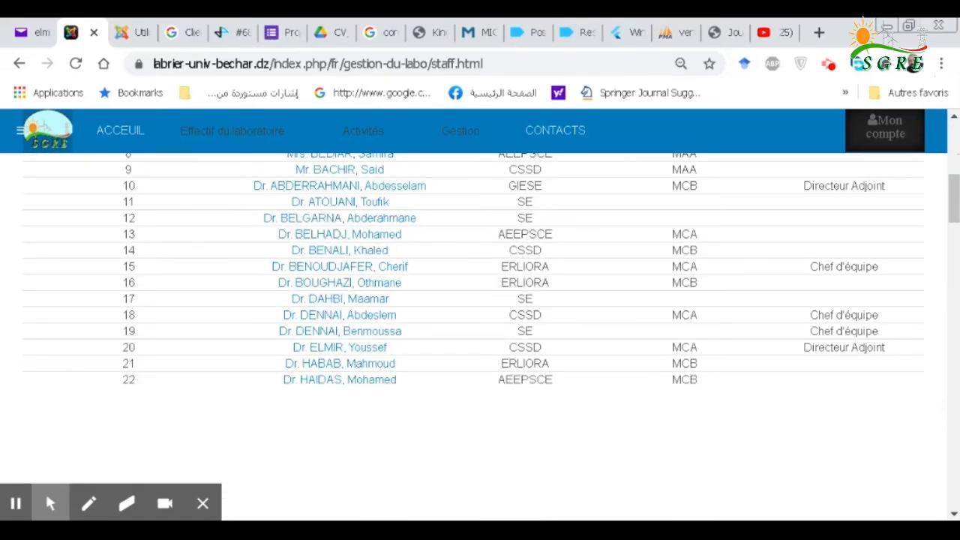
{"action": "scroll", "coordinate": [280, 330], "scroll_direction": "down", "scroll_amount": 7}
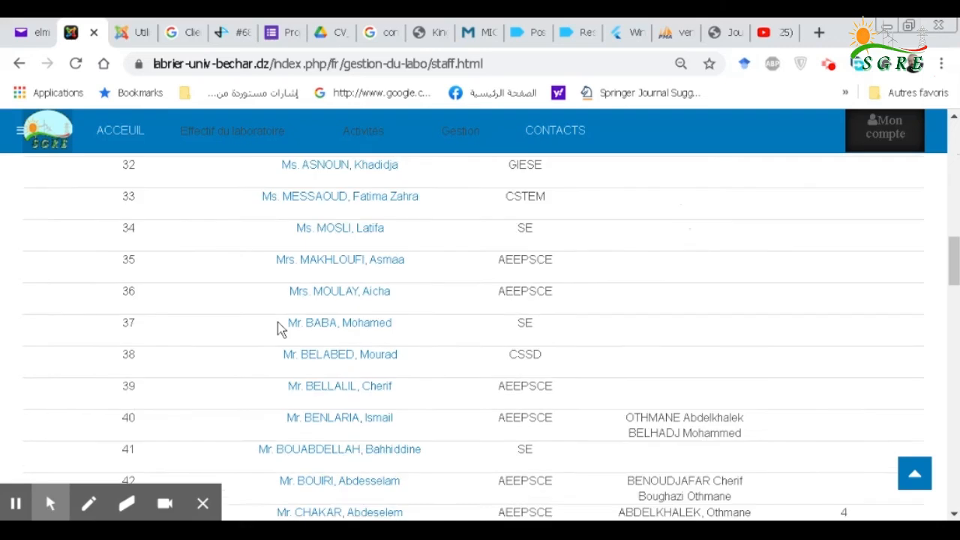
{"action": "scroll", "coordinate": [279, 330], "scroll_direction": "down", "scroll_amount": 1}
{"action": "scroll", "coordinate": [280, 329], "scroll_direction": "down", "scroll_amount": 1}
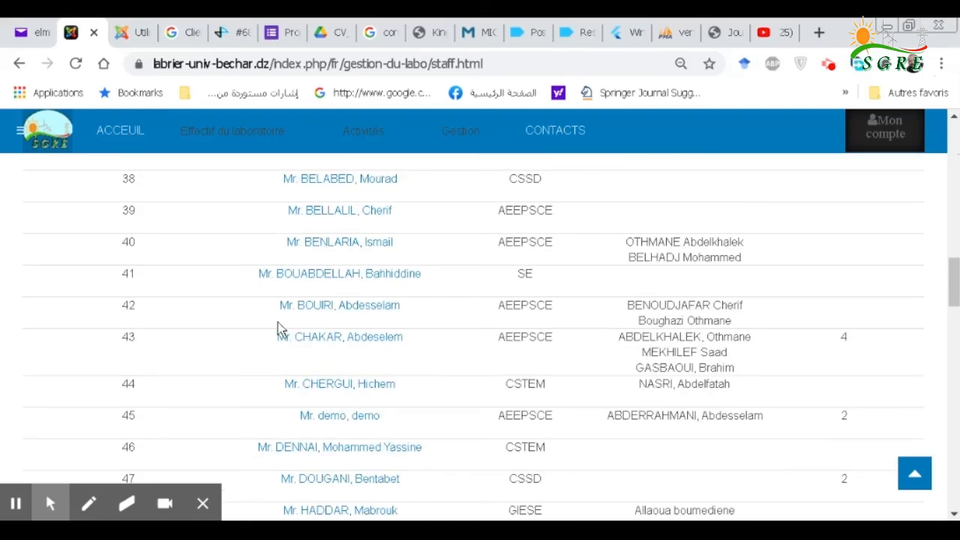
{"action": "scroll", "coordinate": [279, 329], "scroll_direction": "down", "scroll_amount": 1}
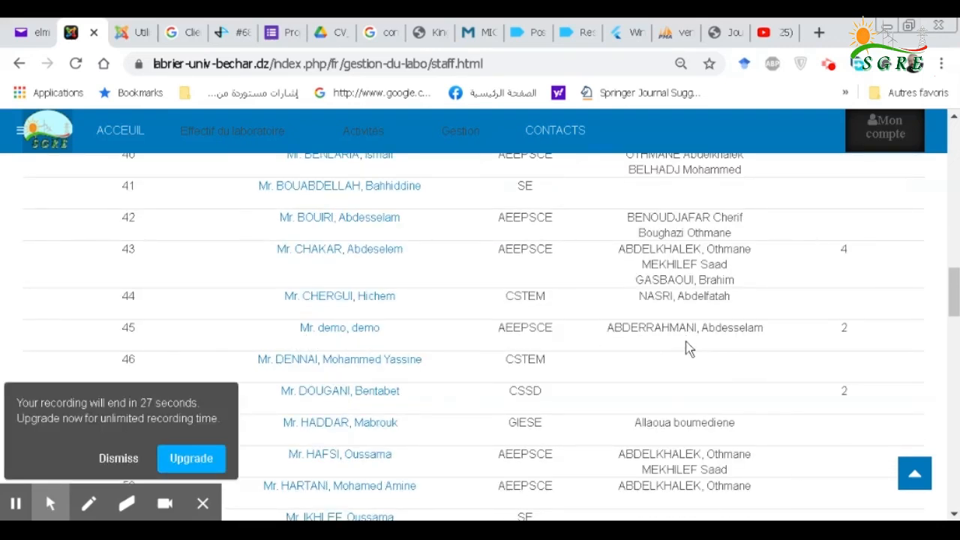
Open the demo member's public page and review the personal information, supervisor, thesis details and work plan
{"action": "left_click", "coordinate": [357, 331]}
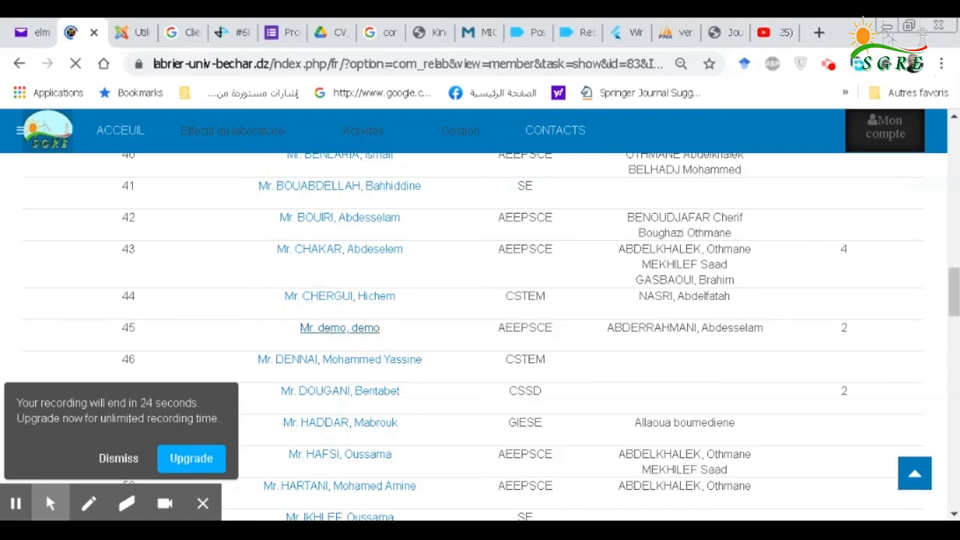
{"action": "scroll", "coordinate": [467, 330], "scroll_direction": "down", "scroll_amount": 2}
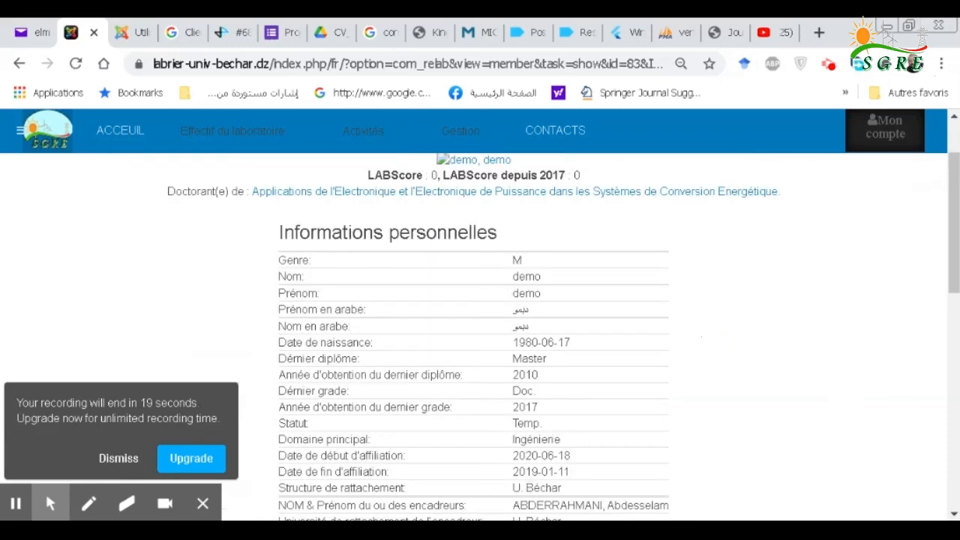
{"action": "scroll", "coordinate": [473, 330], "scroll_direction": "down", "scroll_amount": 1}
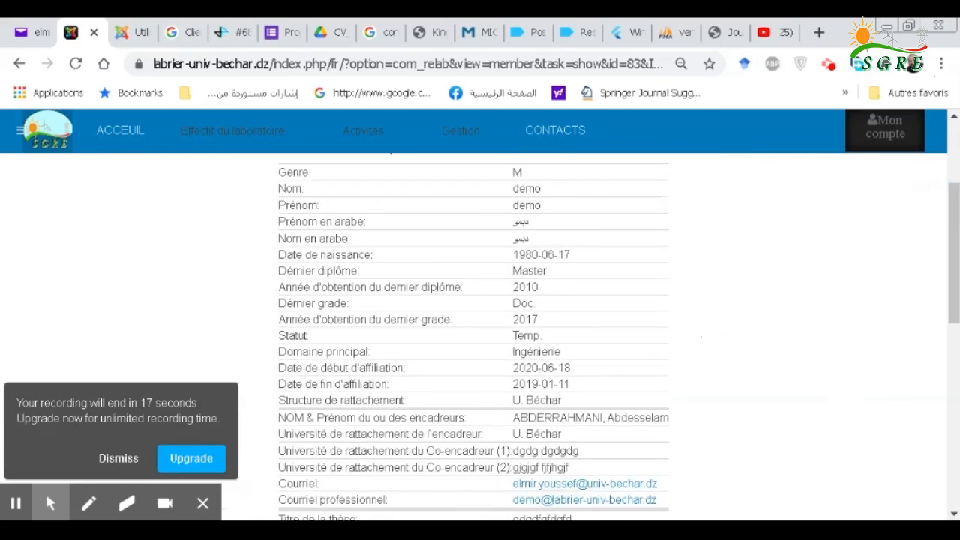
{"action": "scroll", "coordinate": [473, 330], "scroll_direction": "down", "scroll_amount": 2}
{"action": "scroll", "coordinate": [517, 300], "scroll_direction": "down", "scroll_amount": 3}
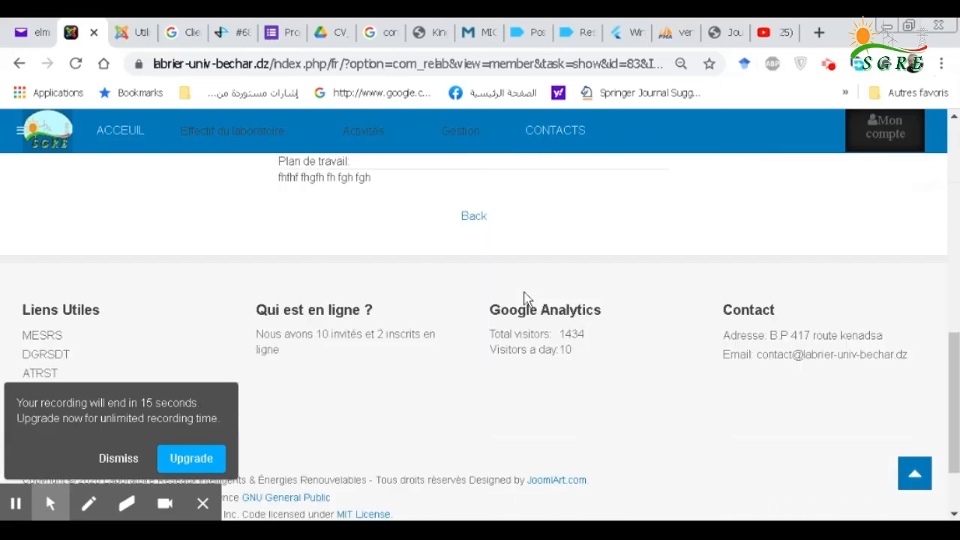